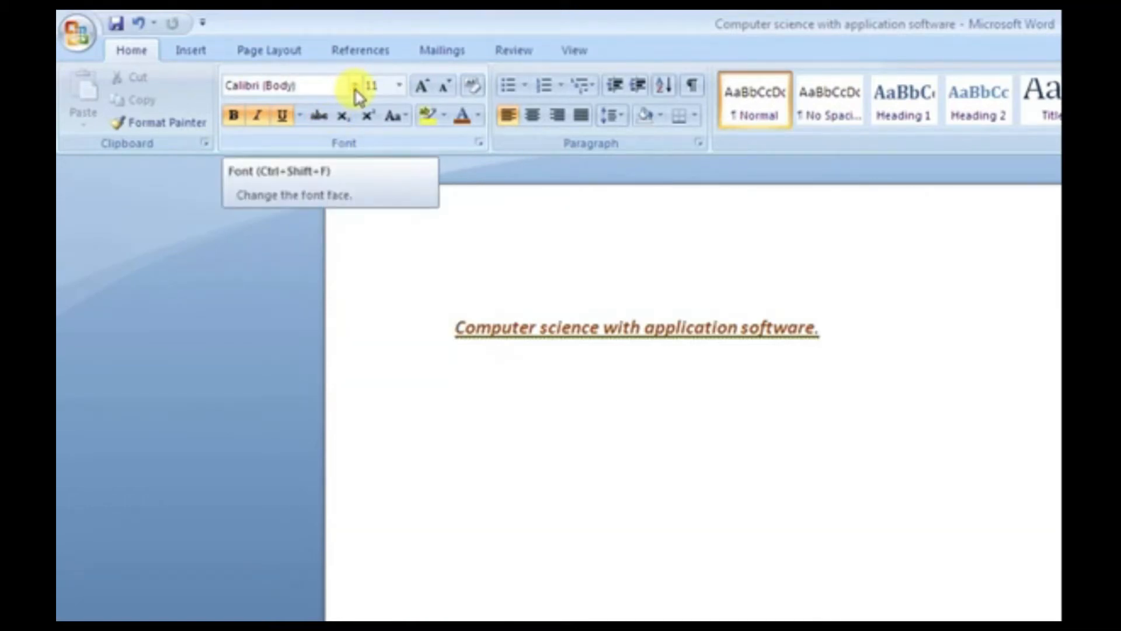
# Step: Set the sentence "Computer science with application software." to the Arial font at size 12, trying Calibri first
pyautogui.moveTo(454, 326); pyautogui.dragTo(839, 343)
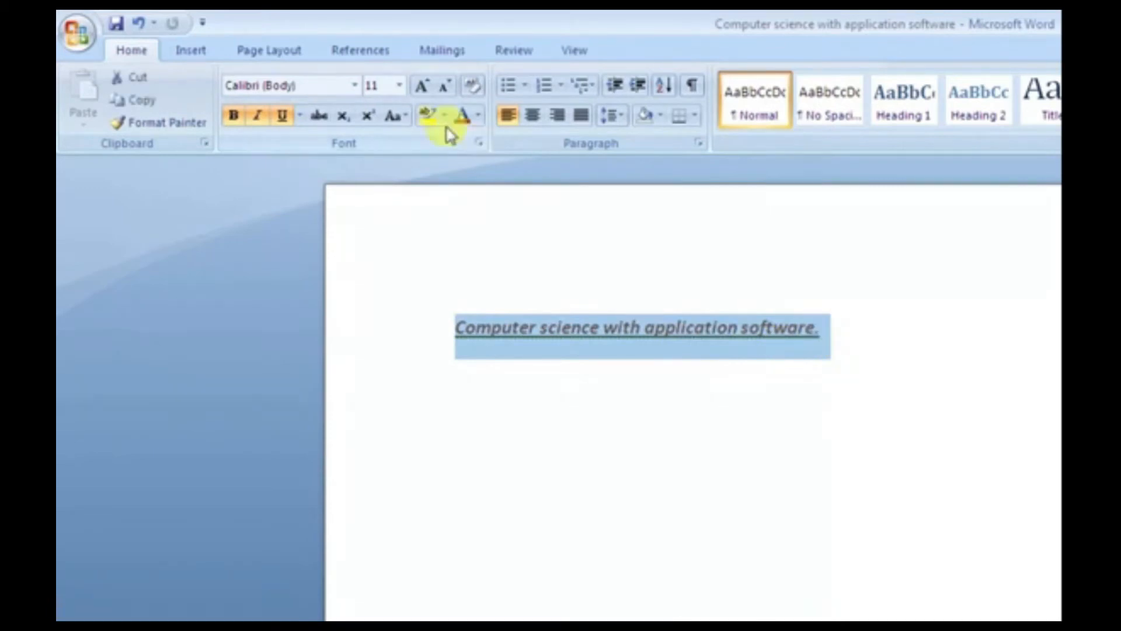
pyautogui.click(356, 87)
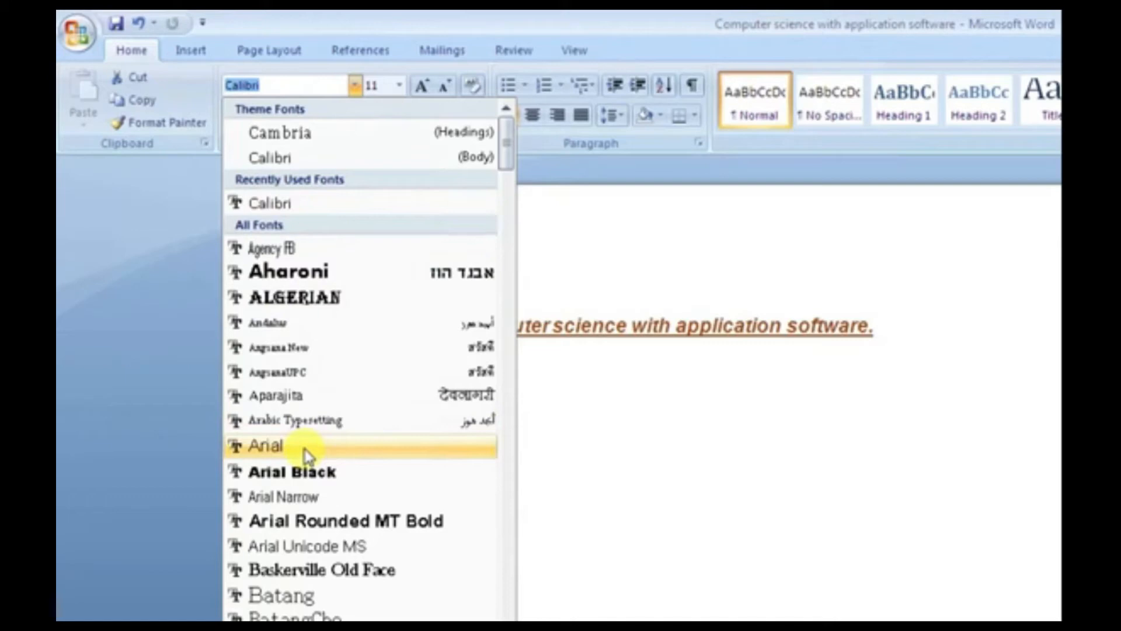
pyautogui.click(338, 213)
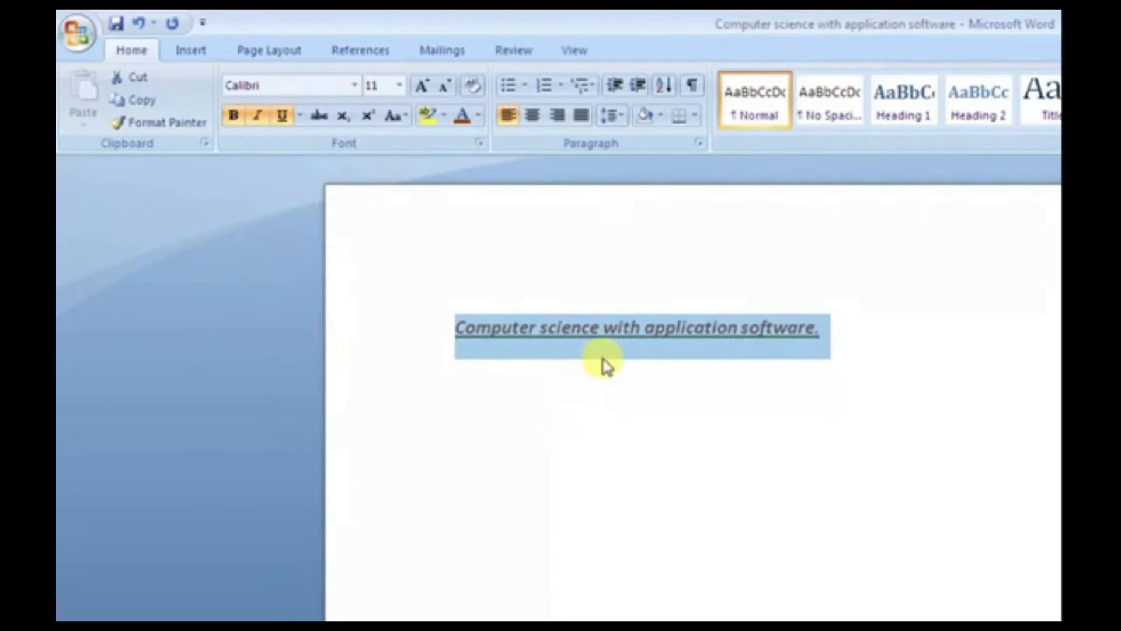
pyautogui.click(354, 85)
pyautogui.click(295, 445)
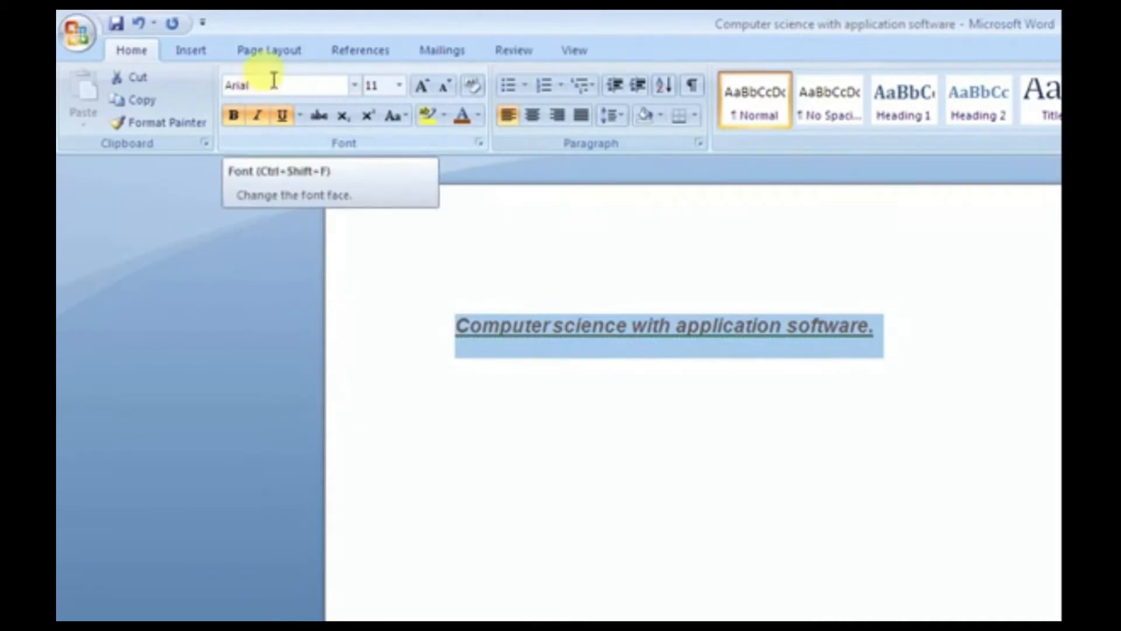
pyautogui.click(402, 87)
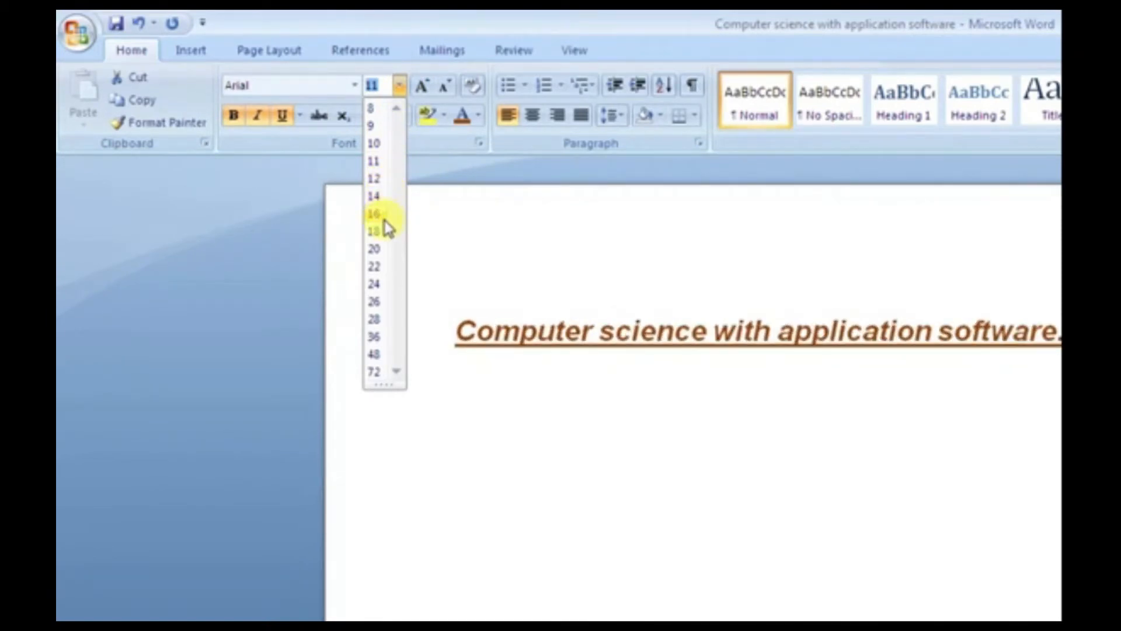
pyautogui.click(381, 179)
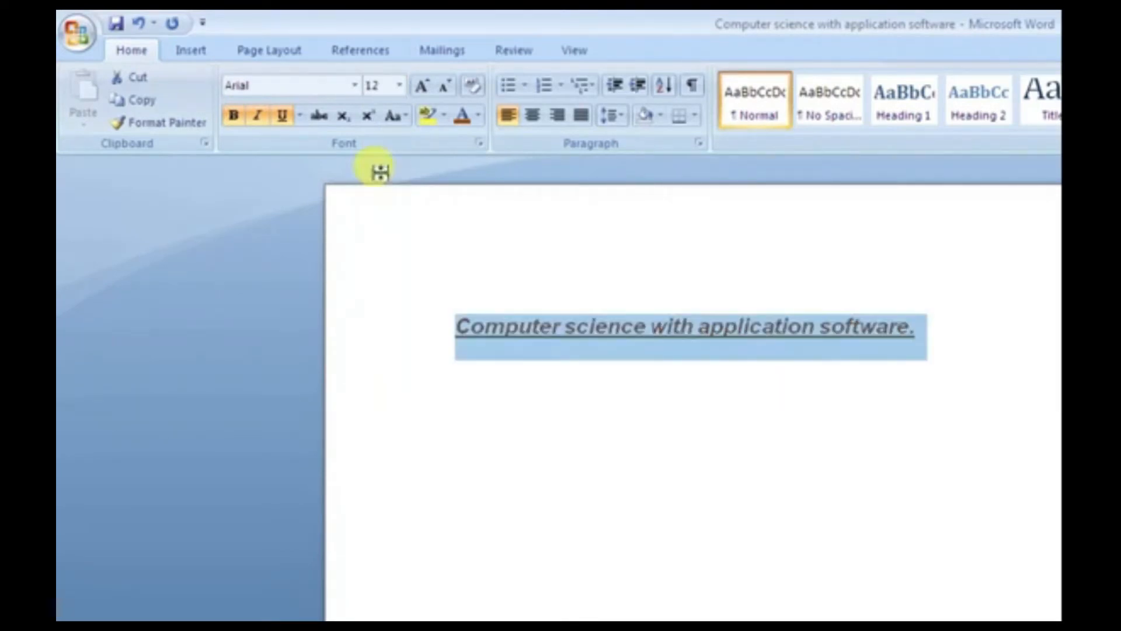
# Step: Grow the sentence's font size two increments to 16, and shrink it two increments back to 12
pyautogui.click(423, 88)
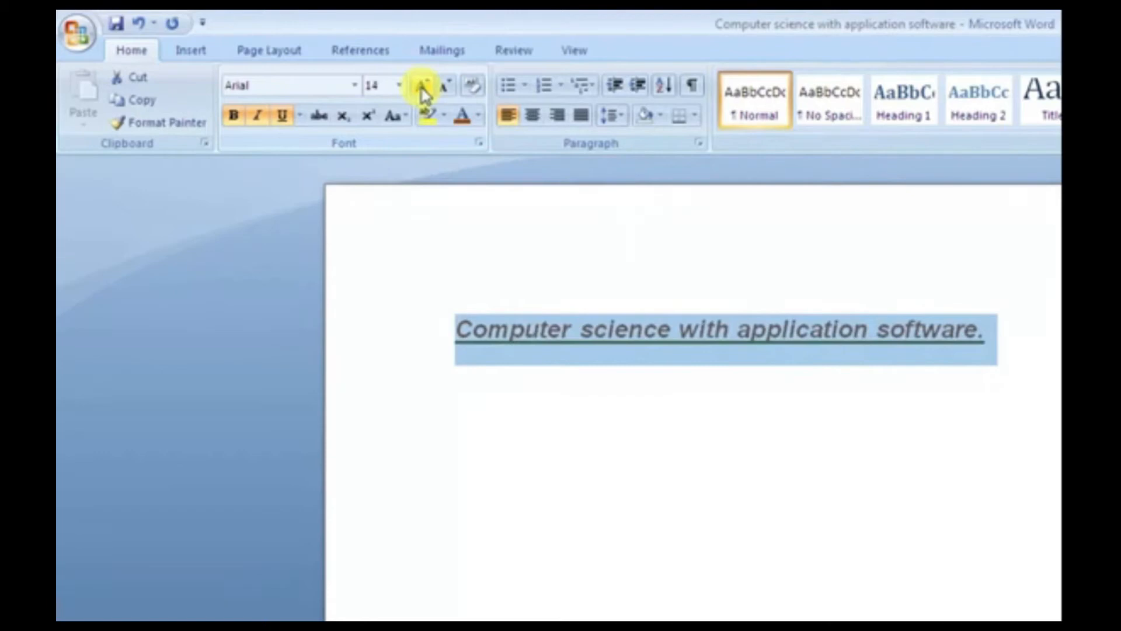
pyautogui.click(423, 87)
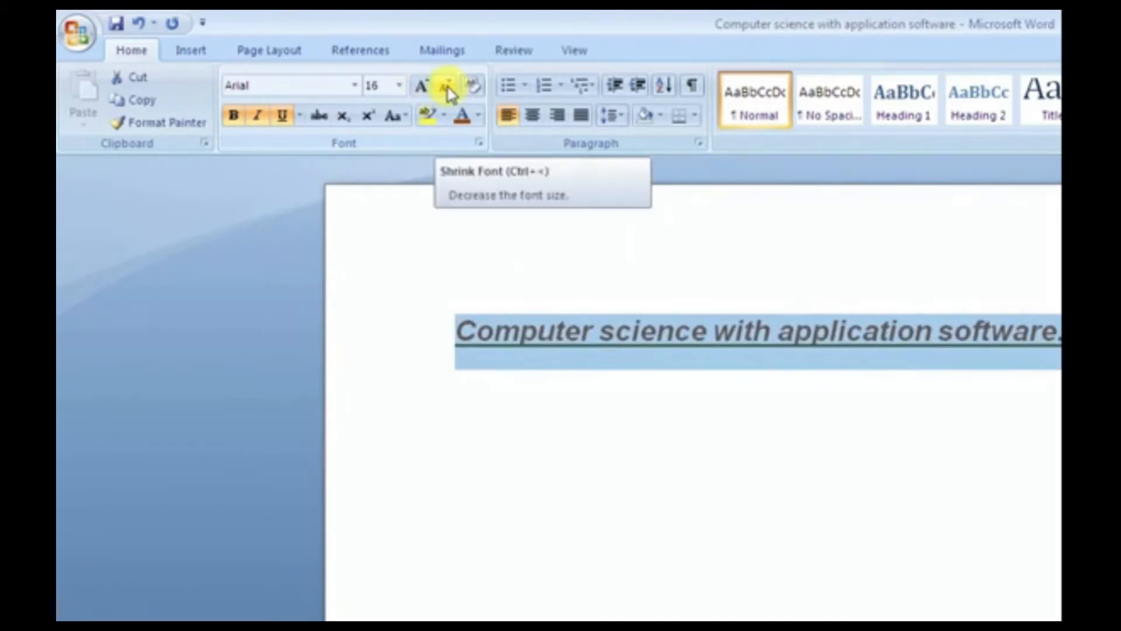
pyautogui.click(448, 89)
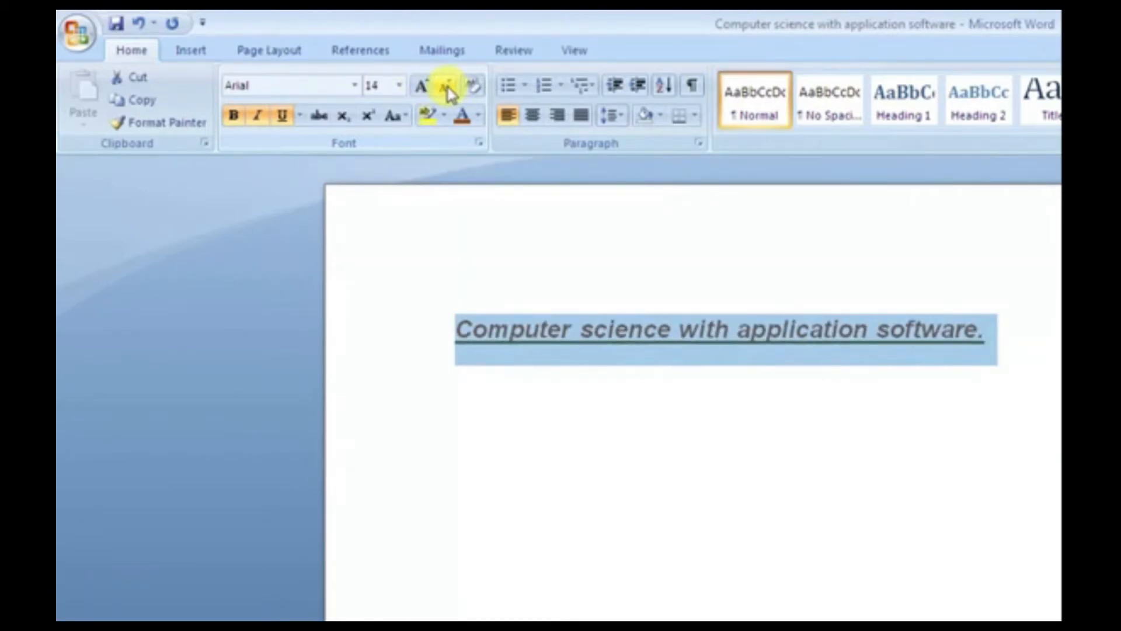
pyautogui.click(447, 89)
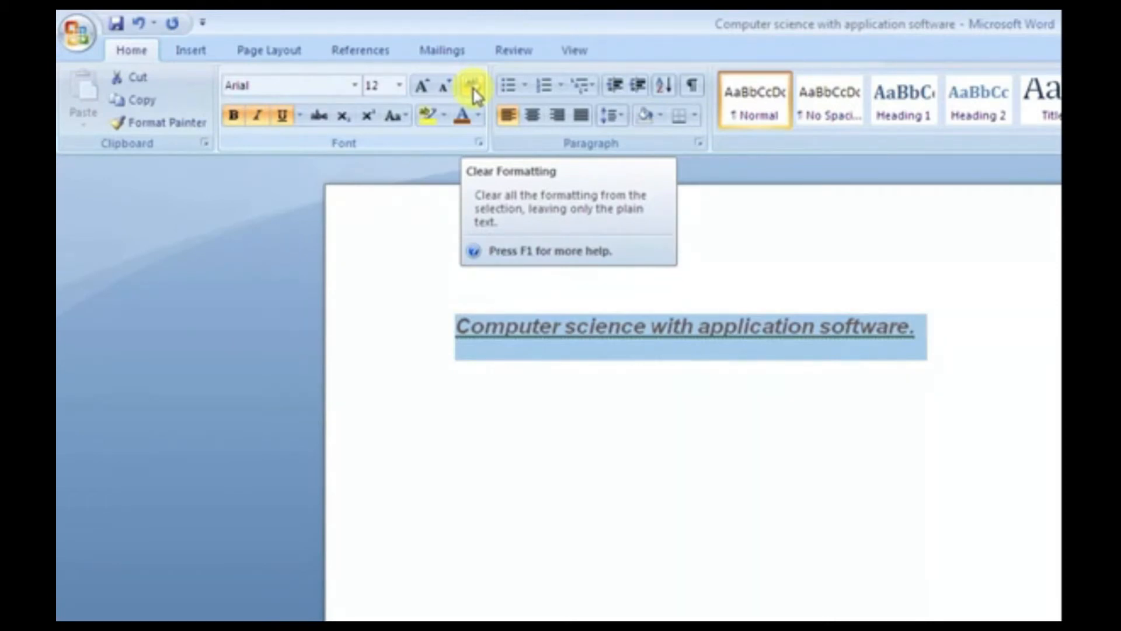
# Step: Clear all formatting from the sentence and make its plain text bold, italic and underlined
pyautogui.click(473, 91)
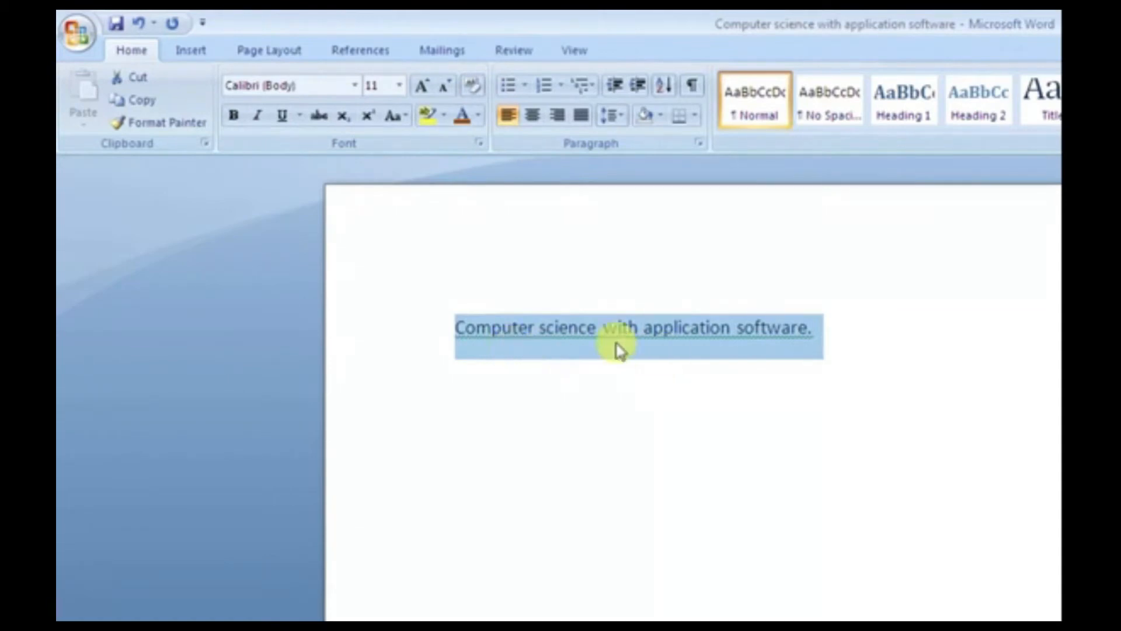
pyautogui.click(234, 122)
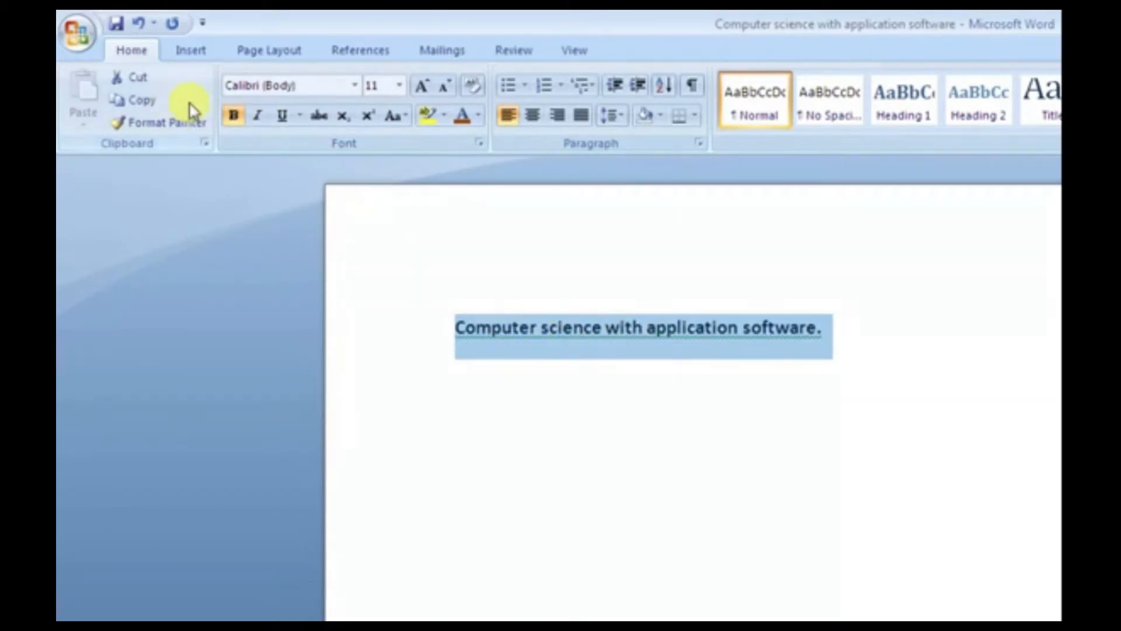
pyautogui.click(234, 117)
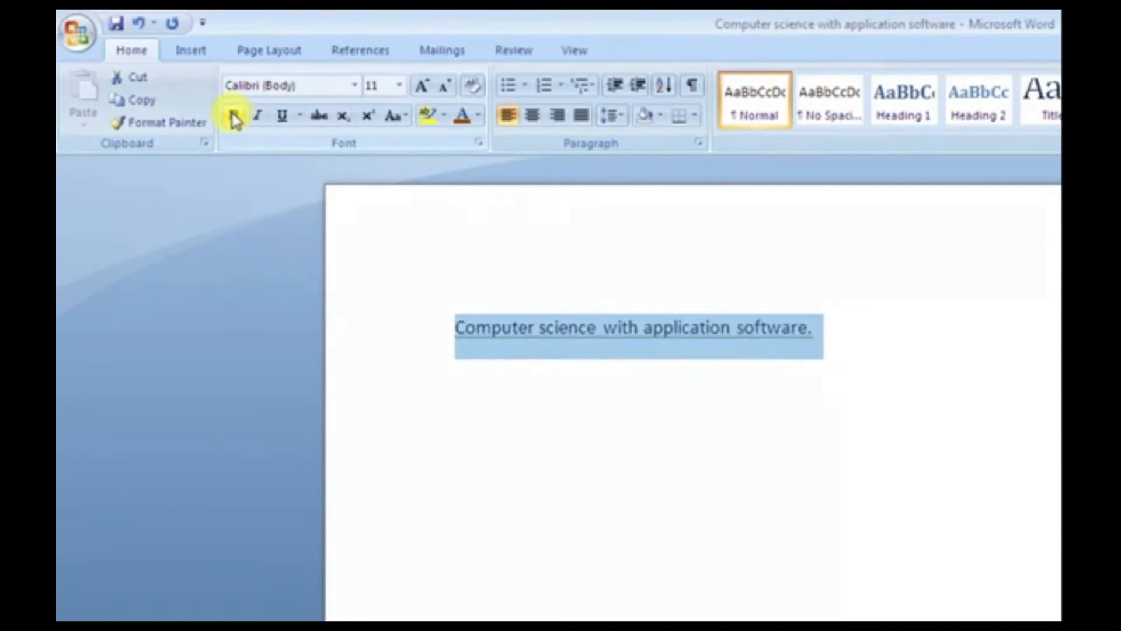
pyautogui.click(235, 117)
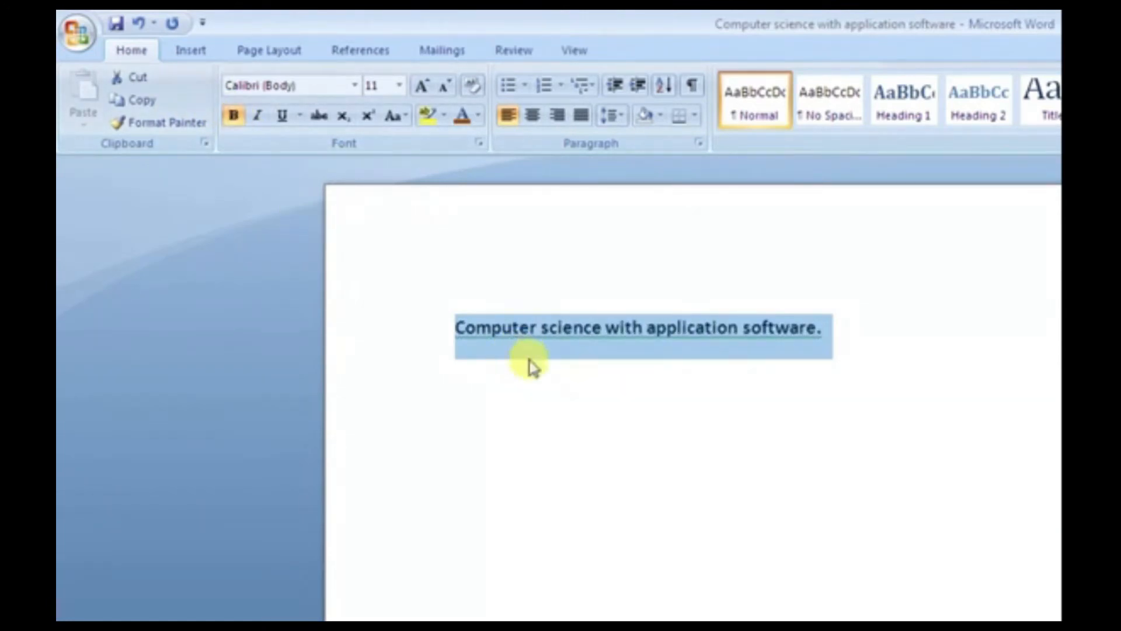
pyautogui.click(259, 118)
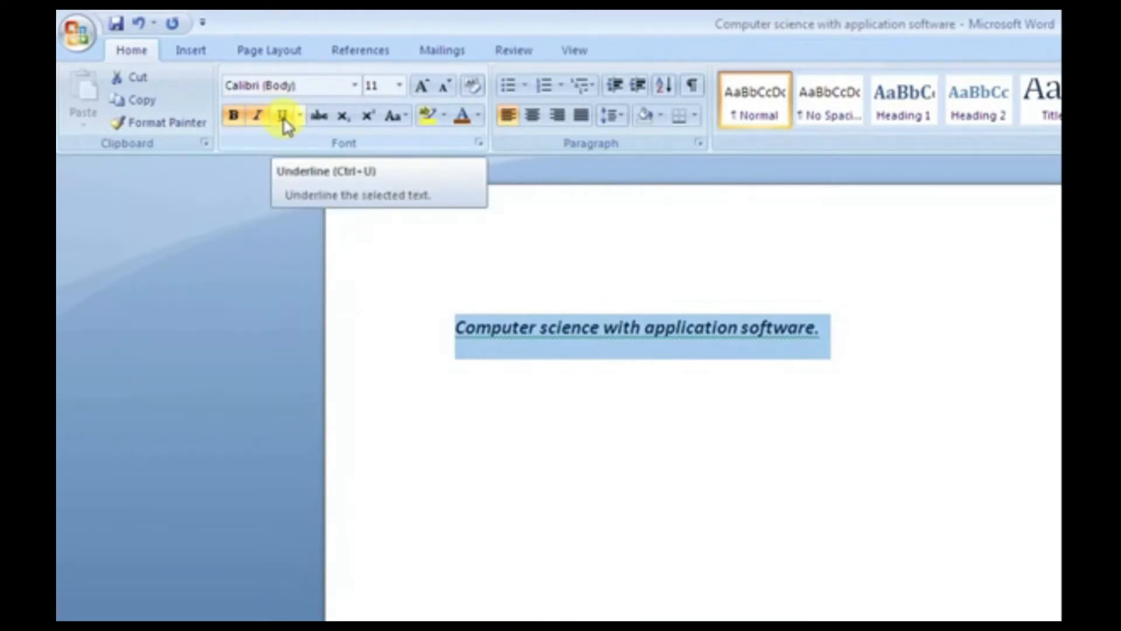
pyautogui.click(283, 116)
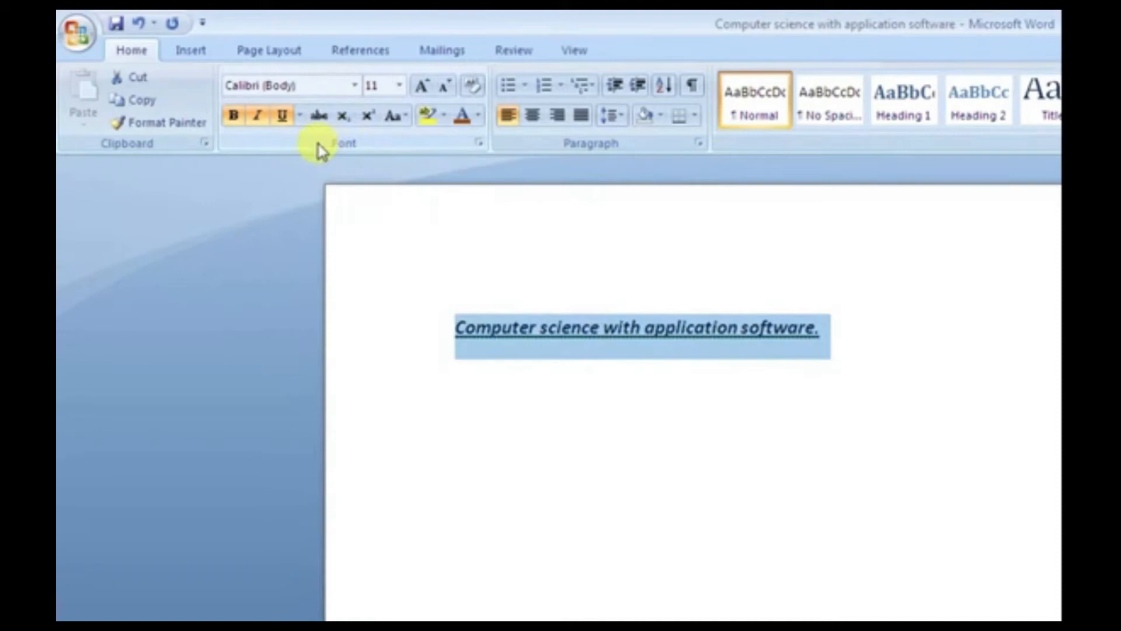
pyautogui.click(538, 450)
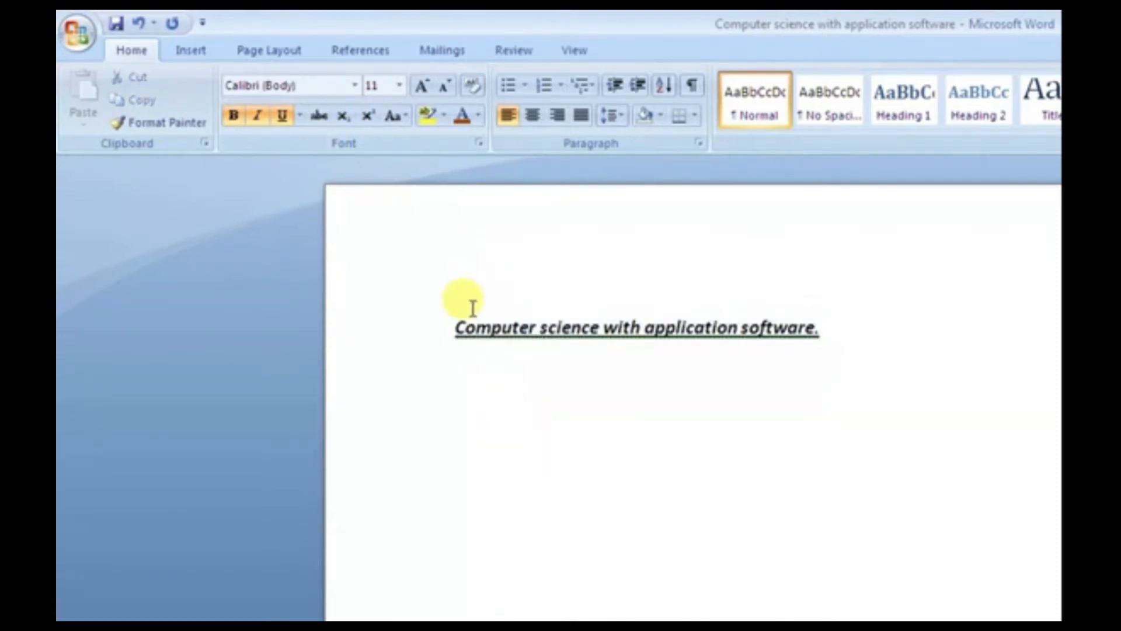
# Step: Apply strikethrough to the words "Computer science" and remove it again
pyautogui.moveTo(454, 328); pyautogui.dragTo(600, 327)
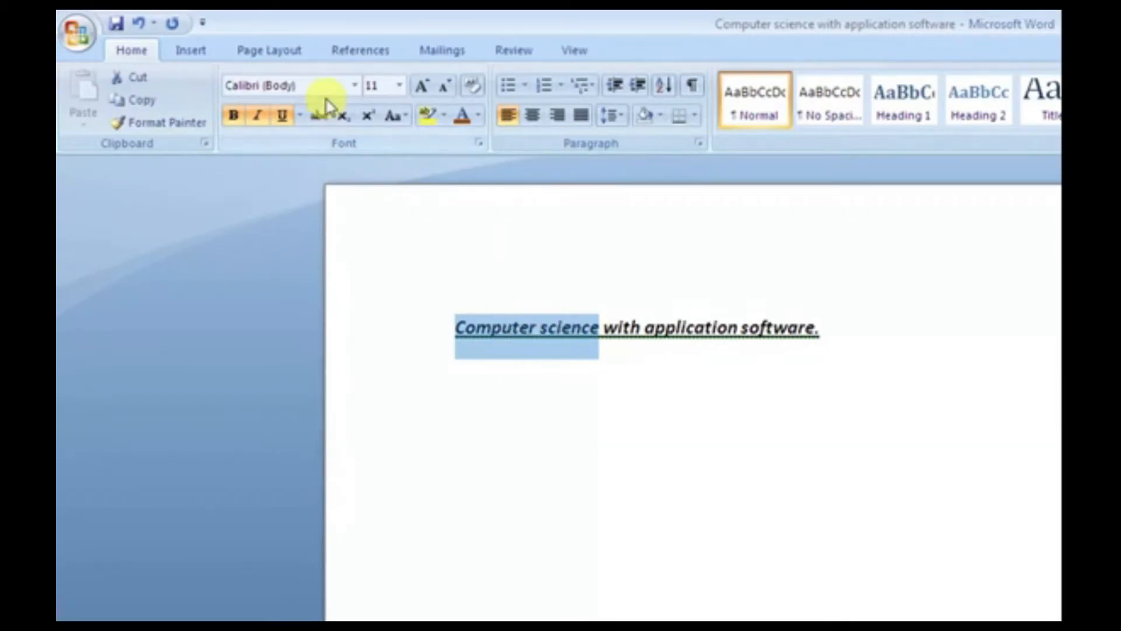
pyautogui.click(322, 120)
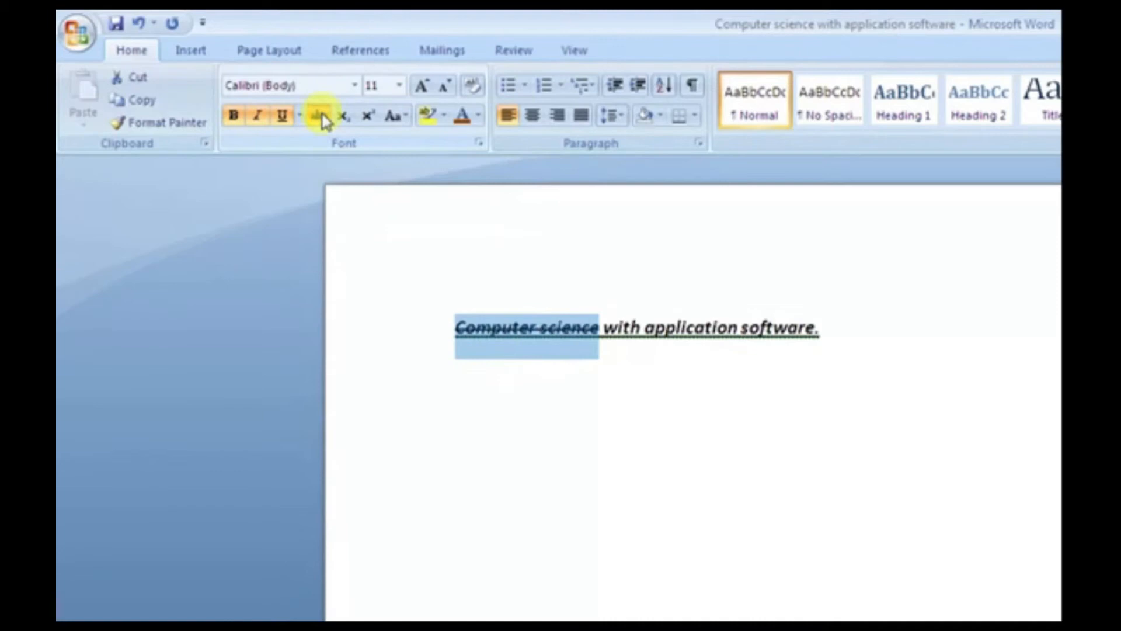
pyautogui.click(555, 492)
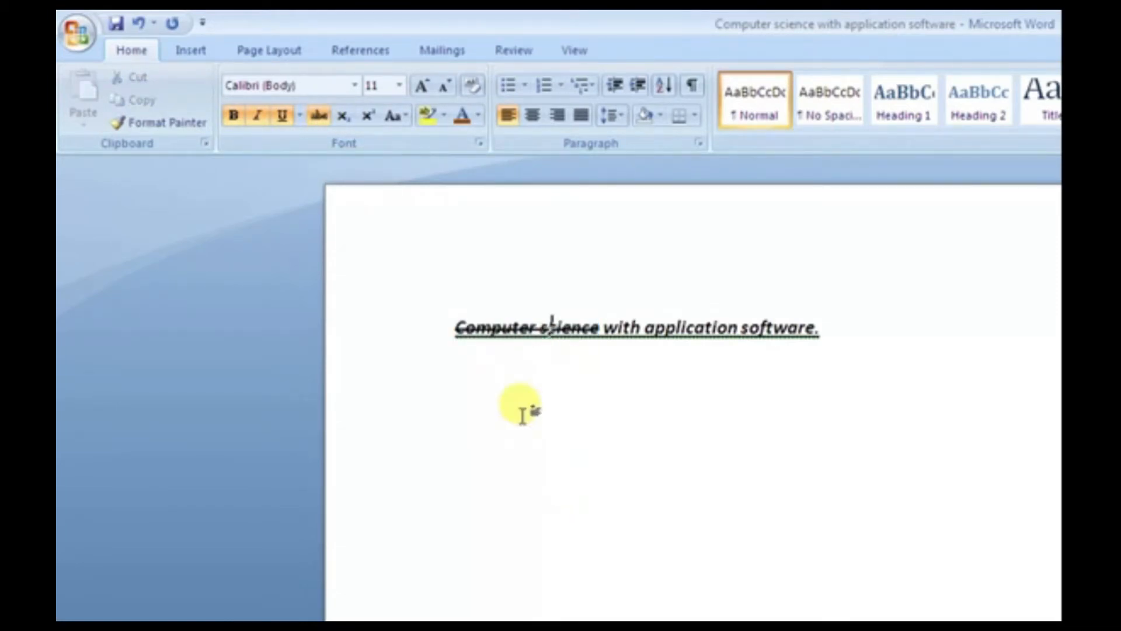
pyautogui.moveTo(453, 328); pyautogui.dragTo(565, 343)
pyautogui.click(321, 117)
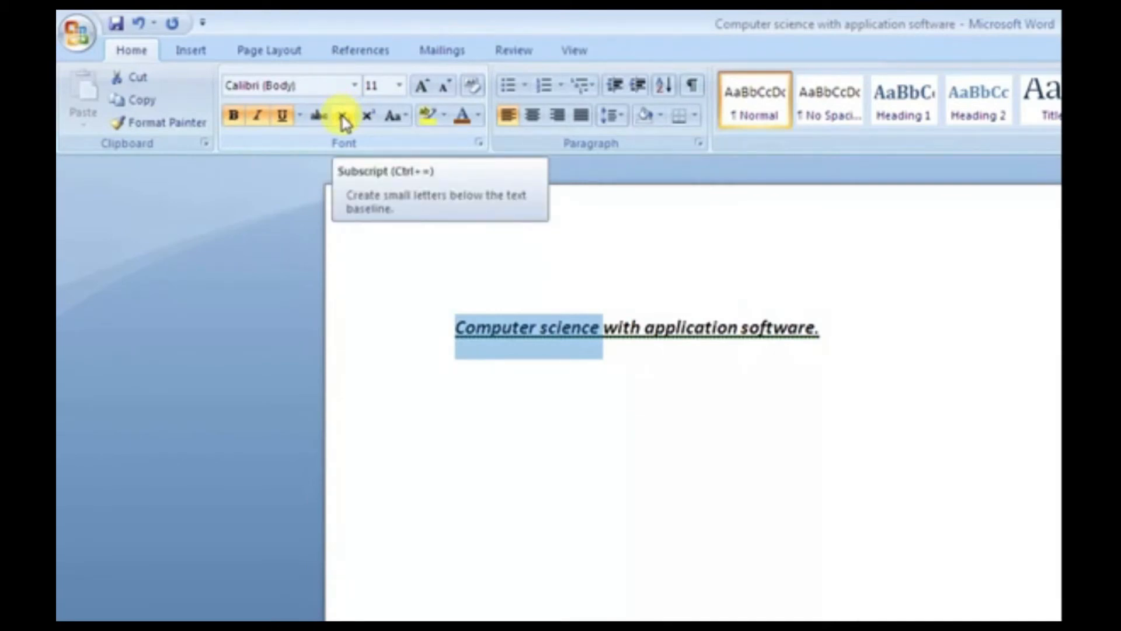
# Step: Format the words "Computer science" as subscript and return them to the normal baseline
pyautogui.click(343, 117)
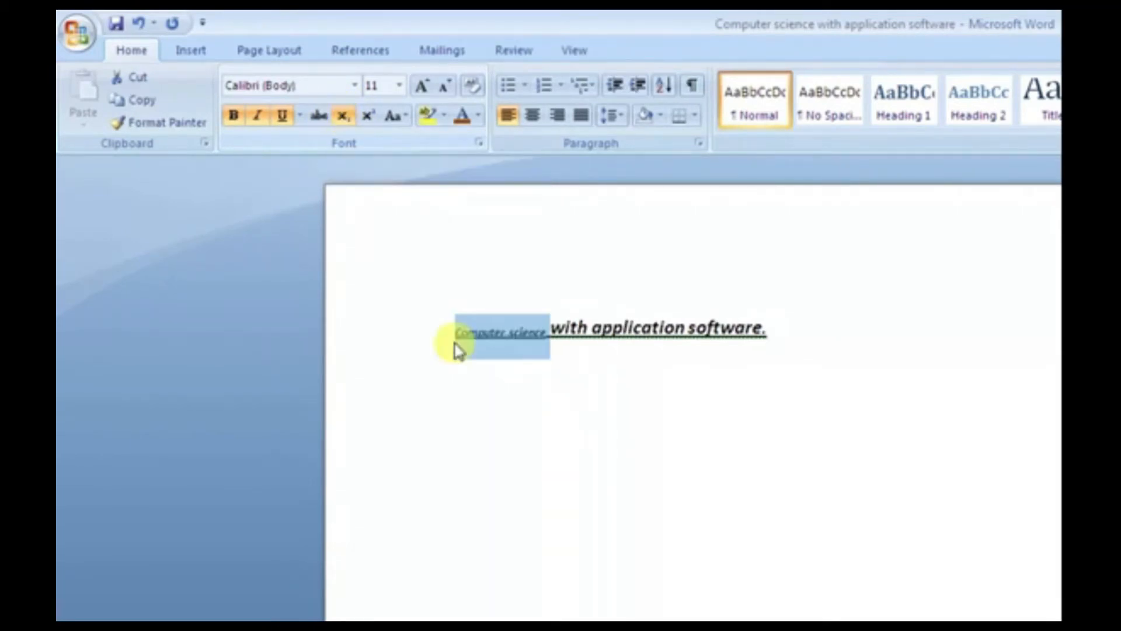
pyautogui.click(476, 357)
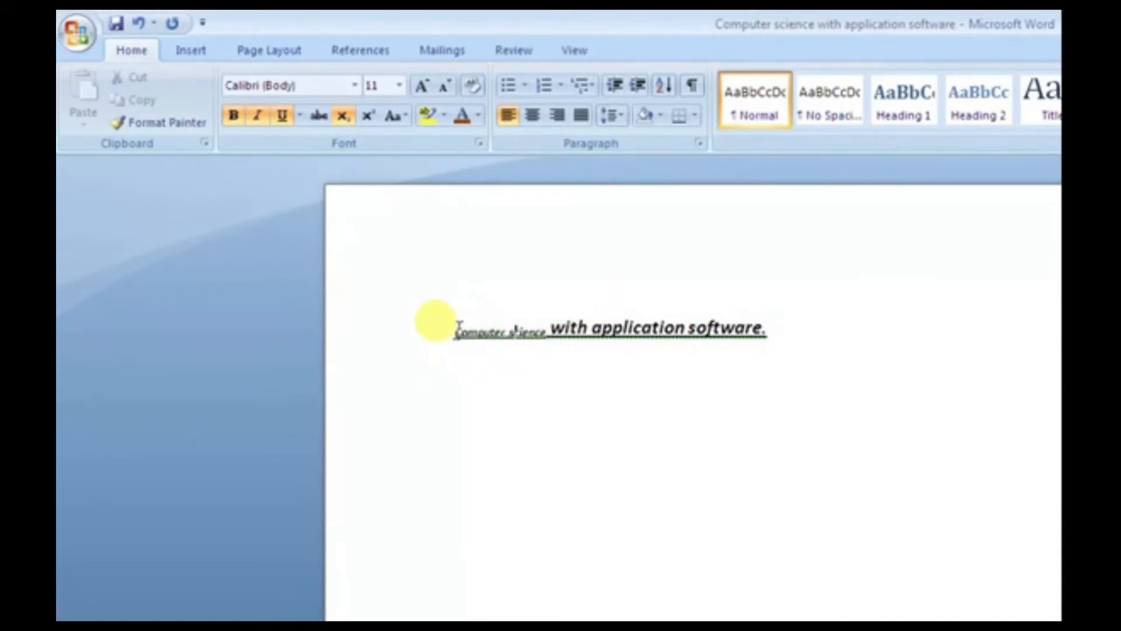
pyautogui.moveTo(455, 330); pyautogui.dragTo(526, 327)
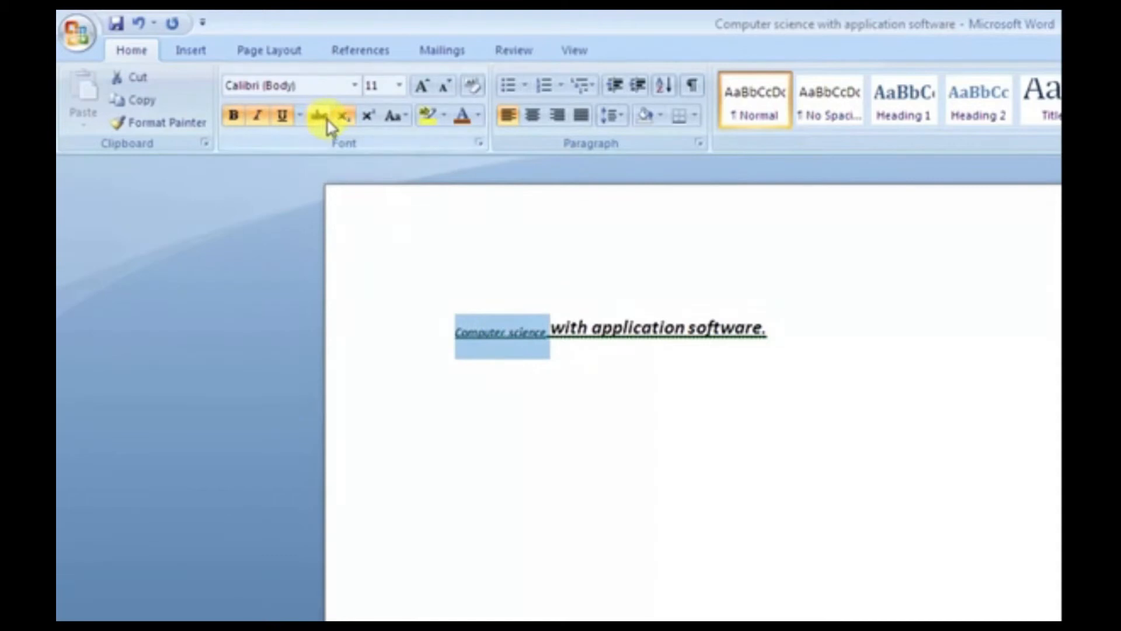
pyautogui.click(343, 116)
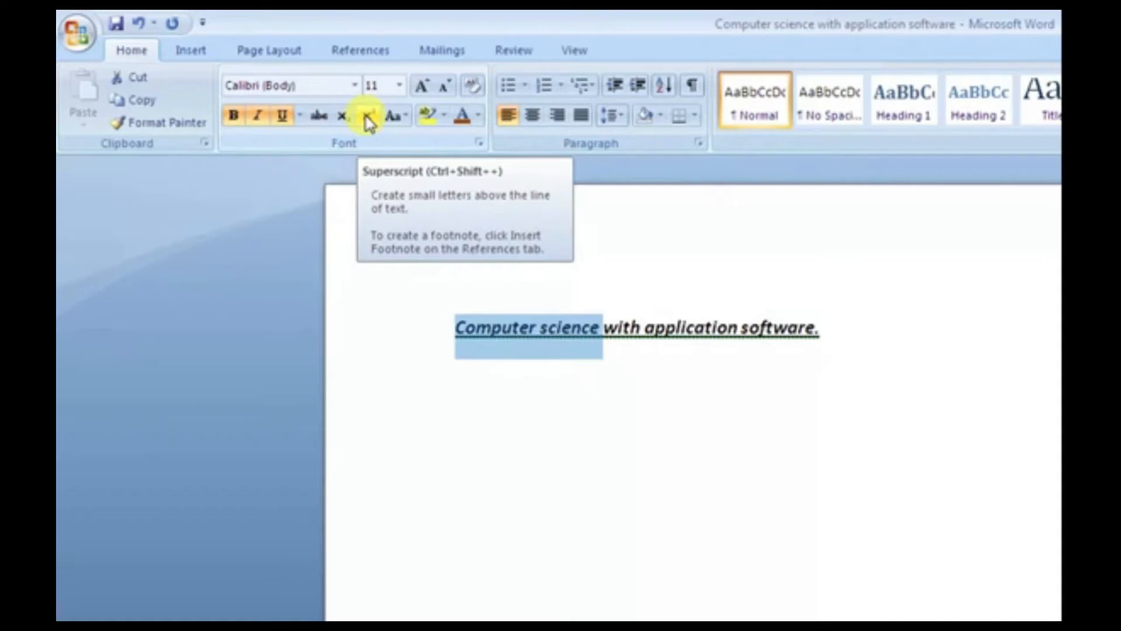
# Step: Format "Computer science" as superscript and turn the superscript off again
pyautogui.click(368, 120)
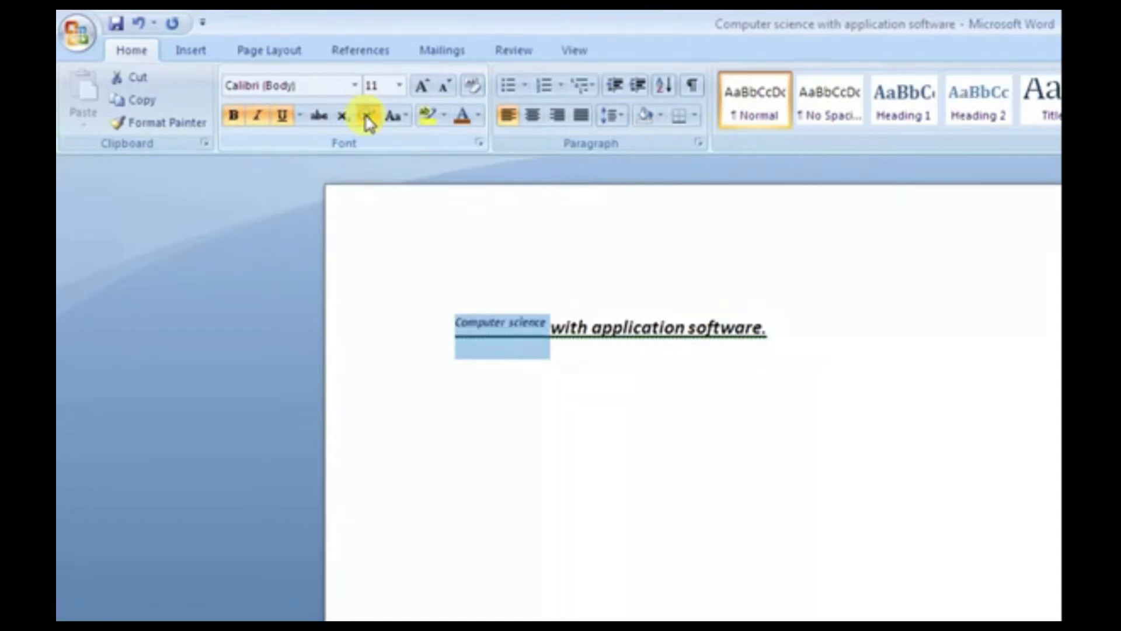
pyautogui.click(484, 428)
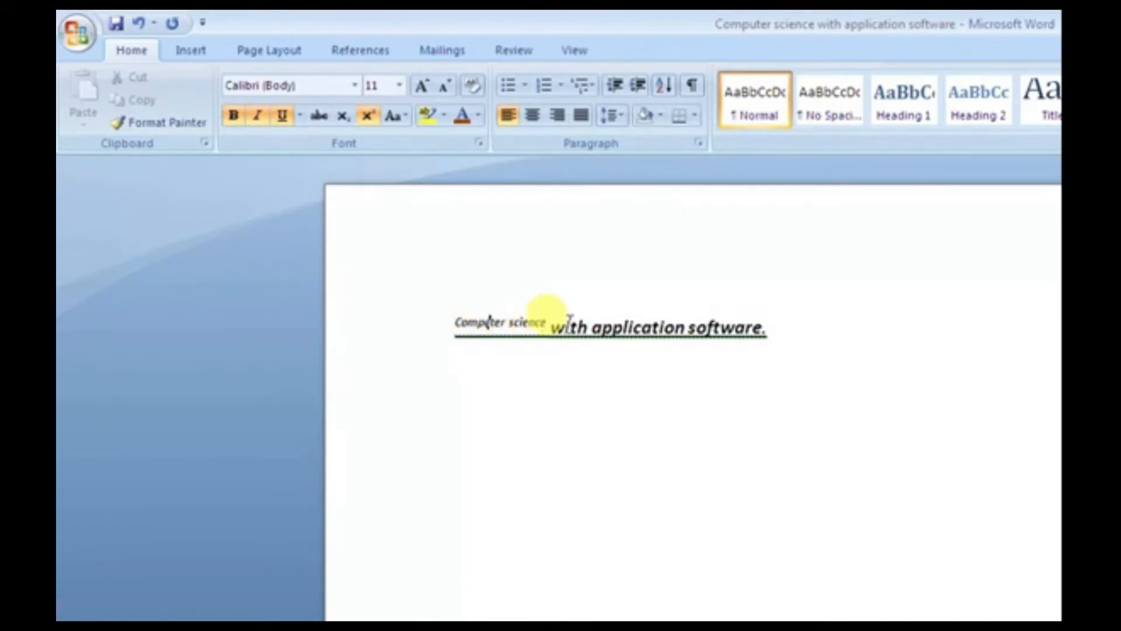
pyautogui.moveTo(459, 318); pyautogui.dragTo(548, 322)
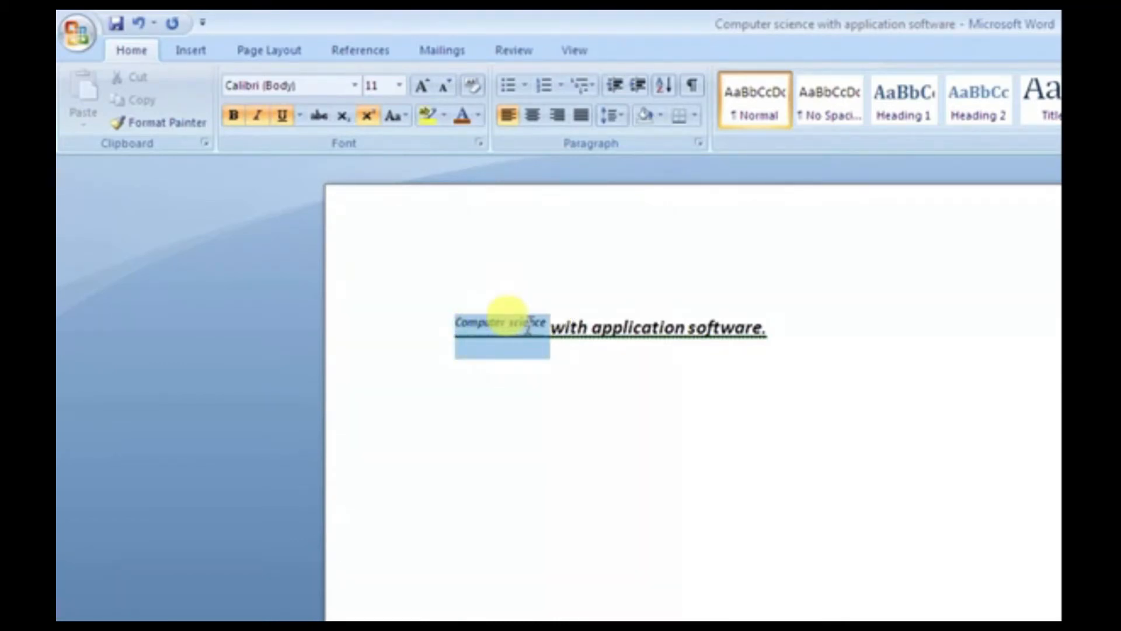
pyautogui.click(379, 122)
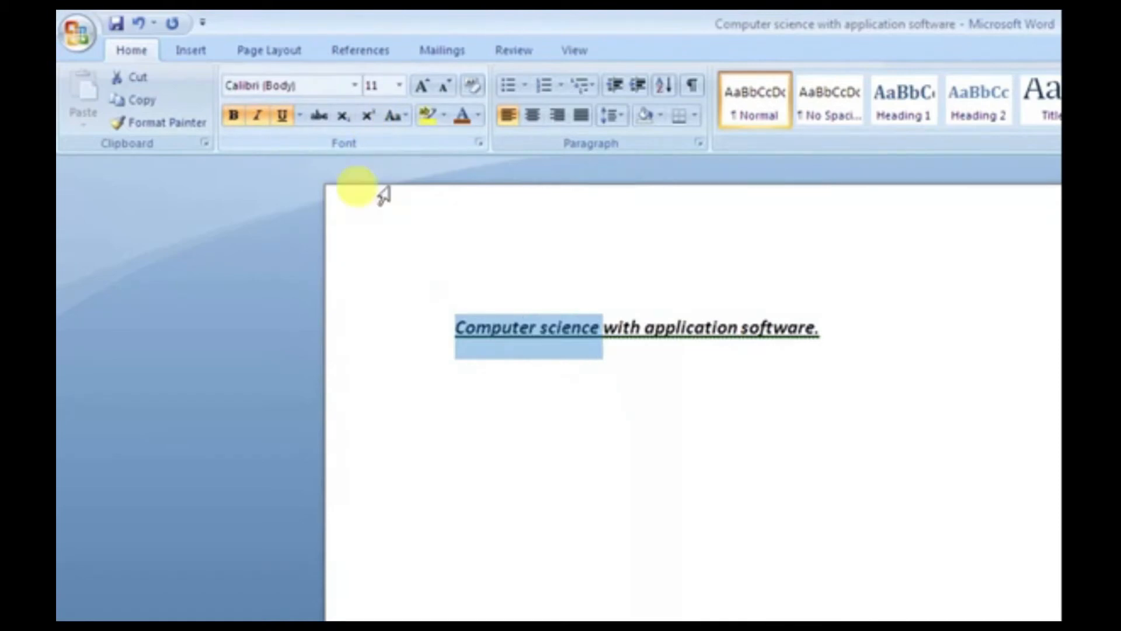
# Step: Change the case of the whole sentence to lowercase and finally to UPPERCASE
pyautogui.click(397, 121)
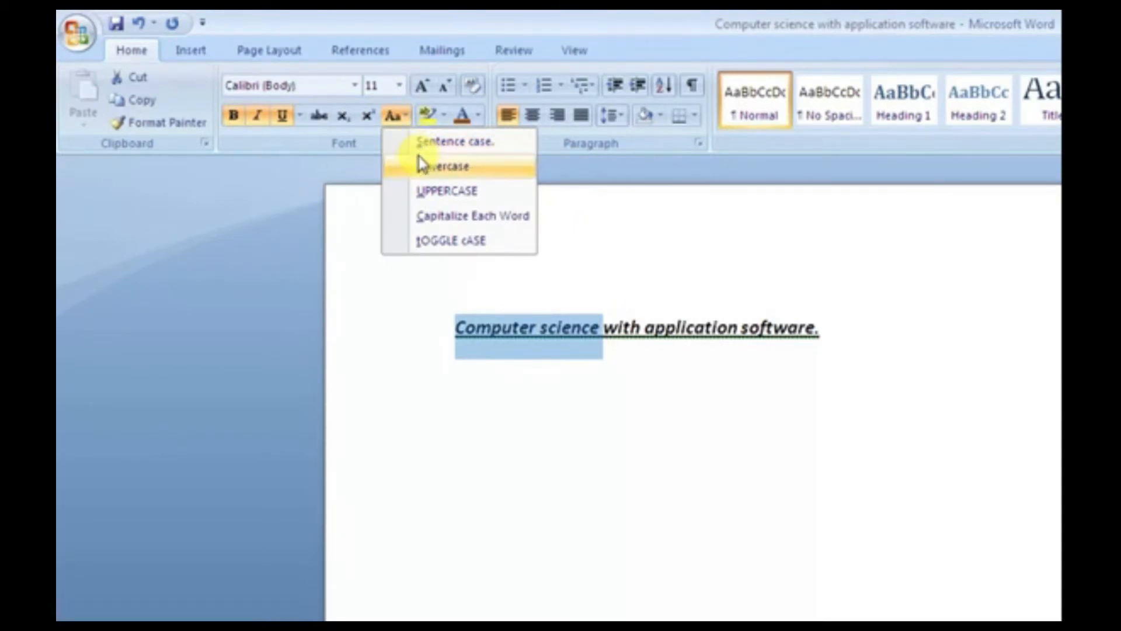
pyautogui.click(489, 450)
pyautogui.moveTo(455, 343); pyautogui.dragTo(916, 349)
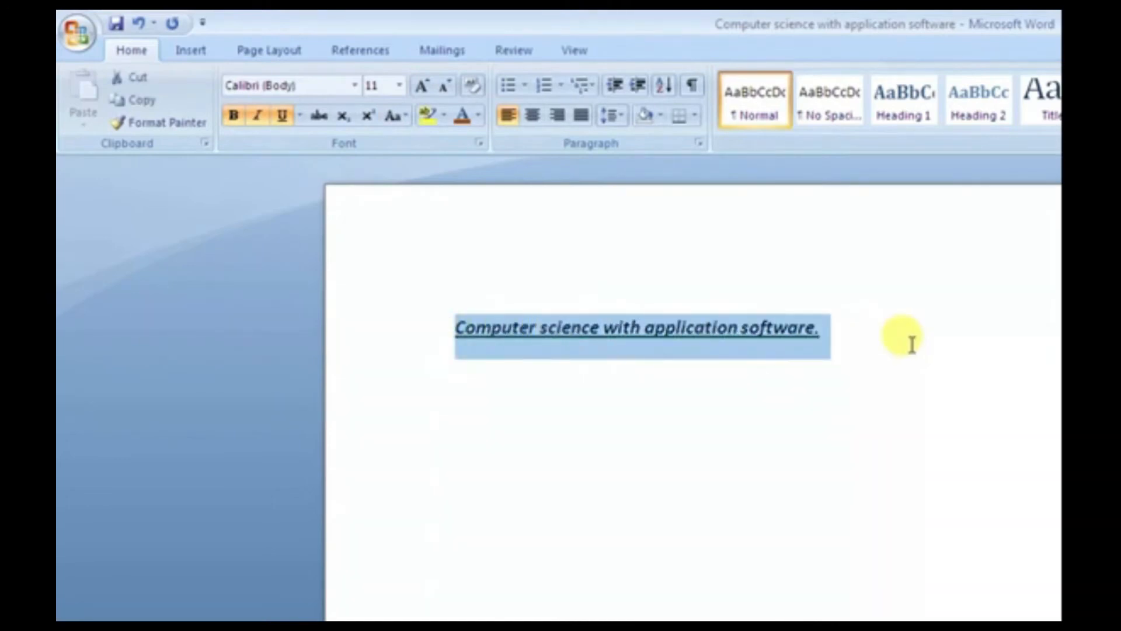
pyautogui.click(409, 119)
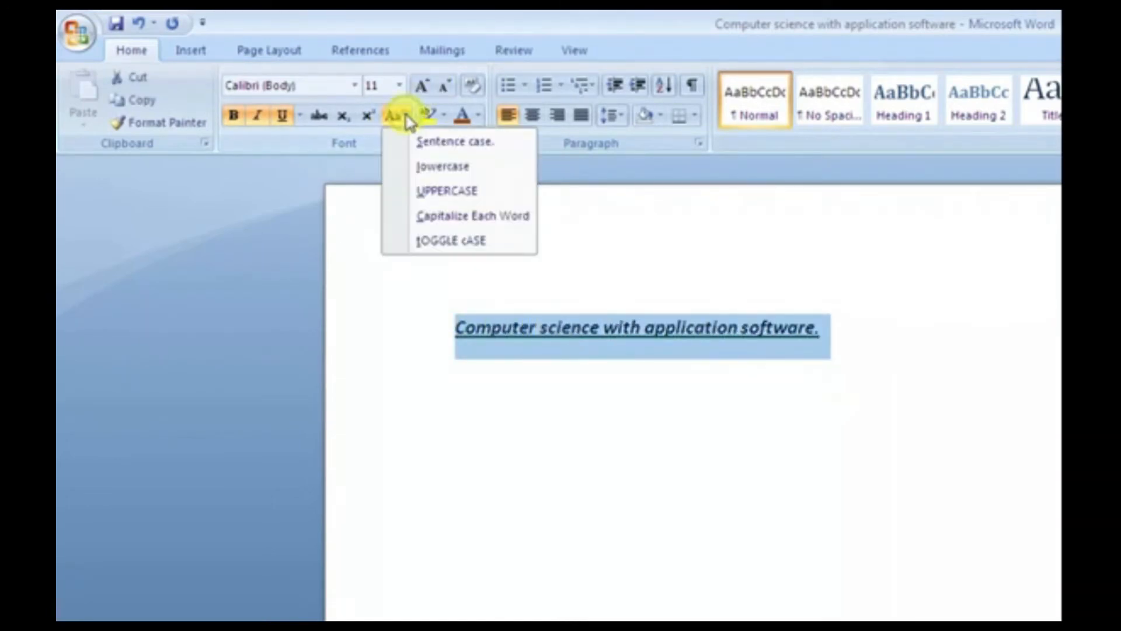
pyautogui.click(418, 172)
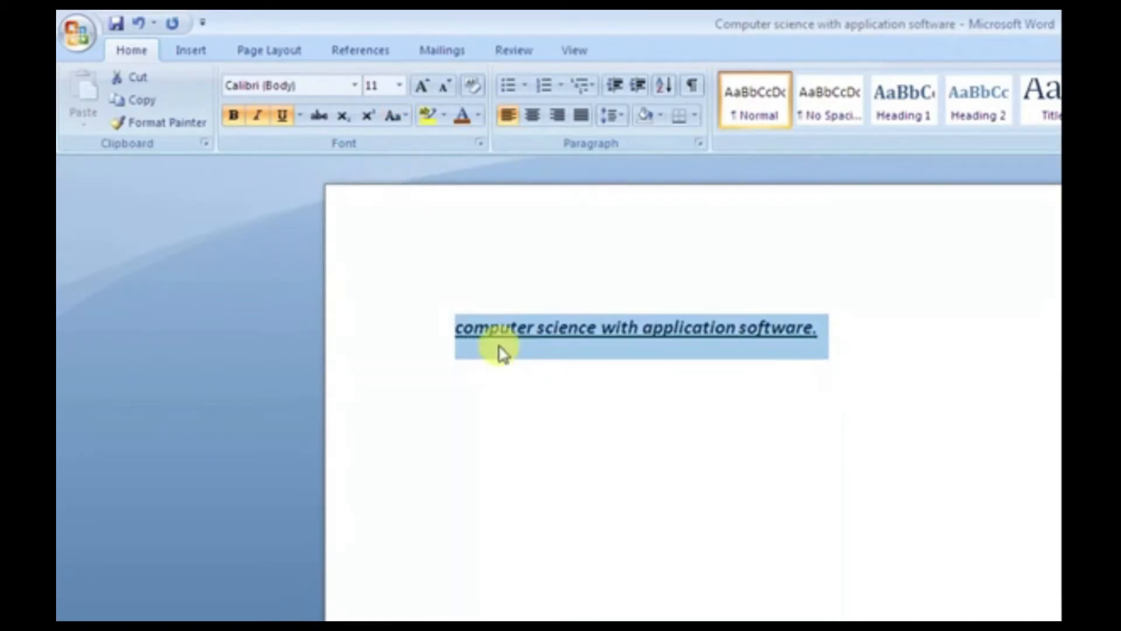
pyautogui.click(404, 116)
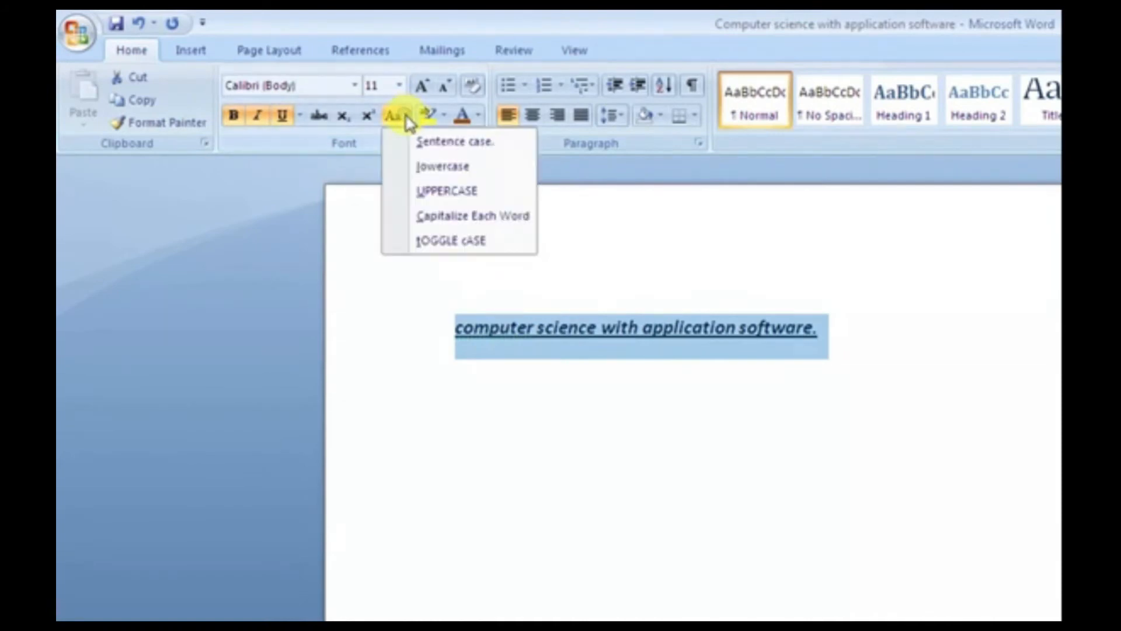
pyautogui.click(428, 193)
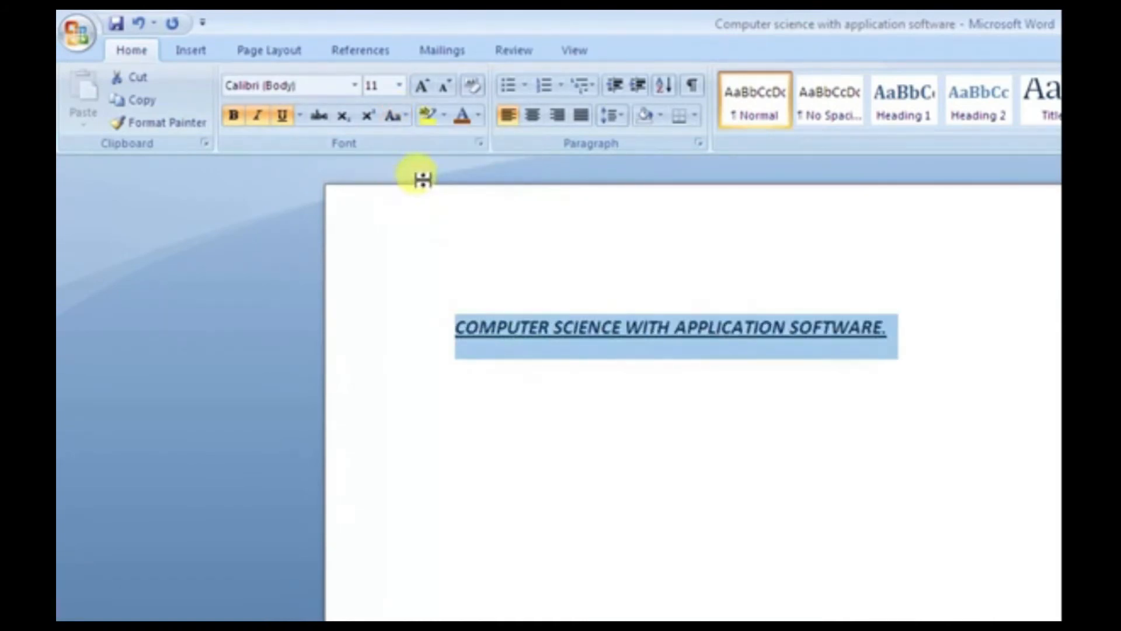
# Step: Change the case of the whole sentence to Capitalize Each Word and finally to tOGGLE cASE
pyautogui.click(407, 120)
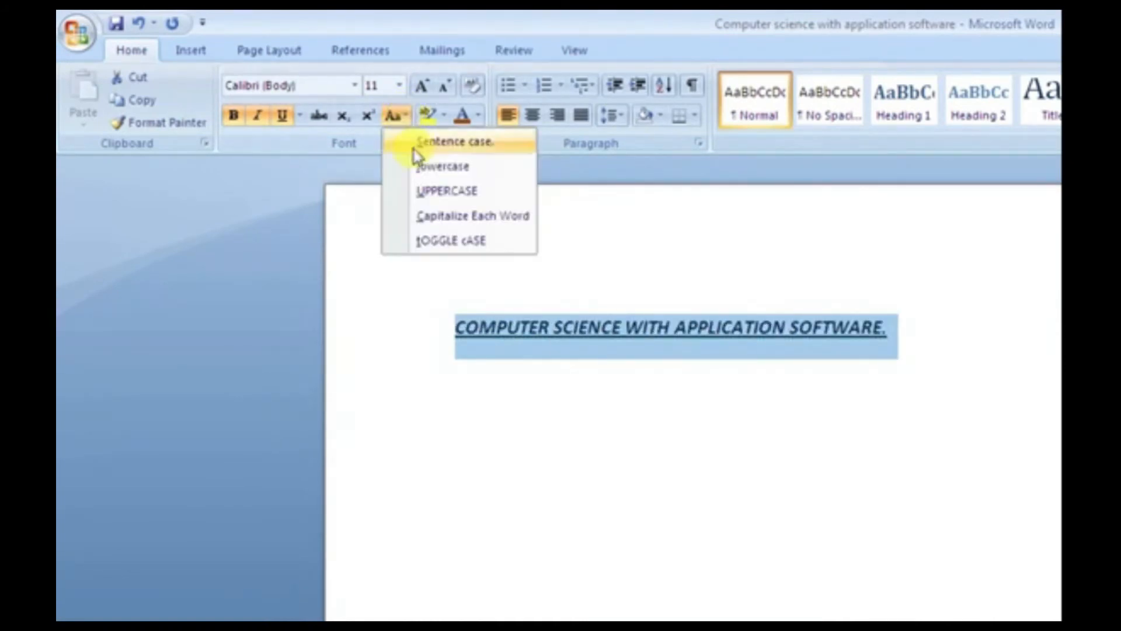
pyautogui.click(435, 226)
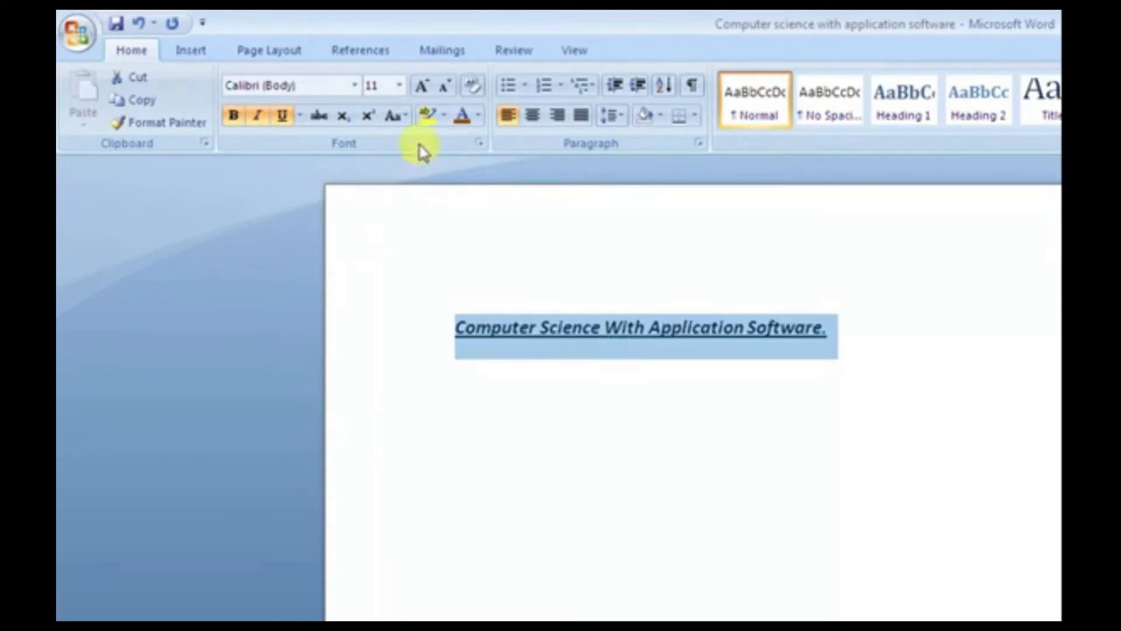
pyautogui.click(402, 120)
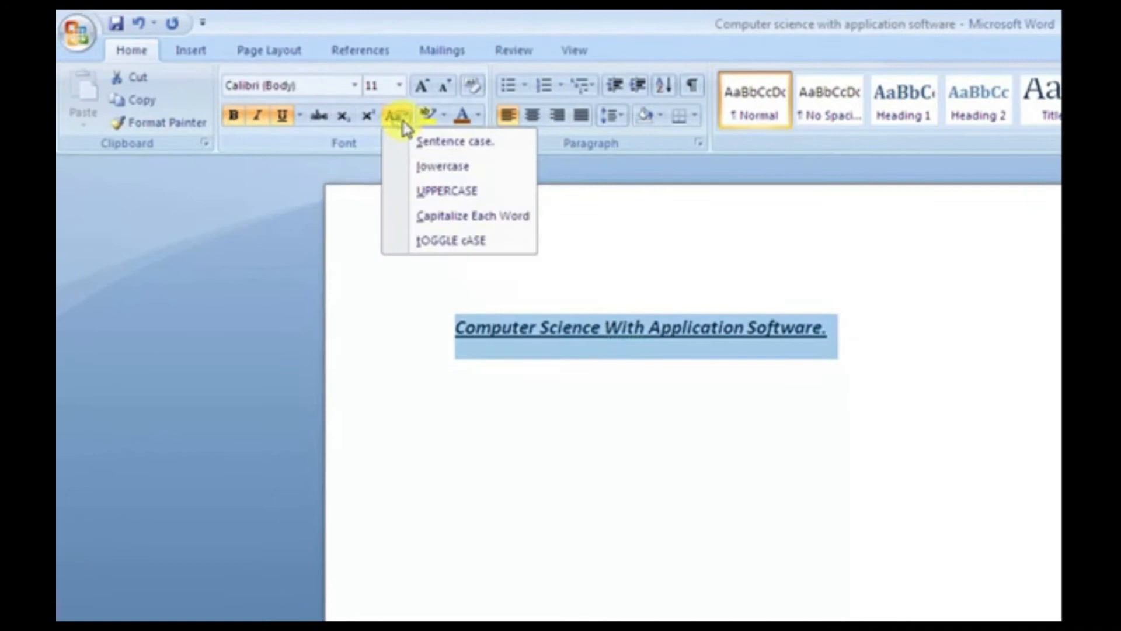
pyautogui.click(419, 241)
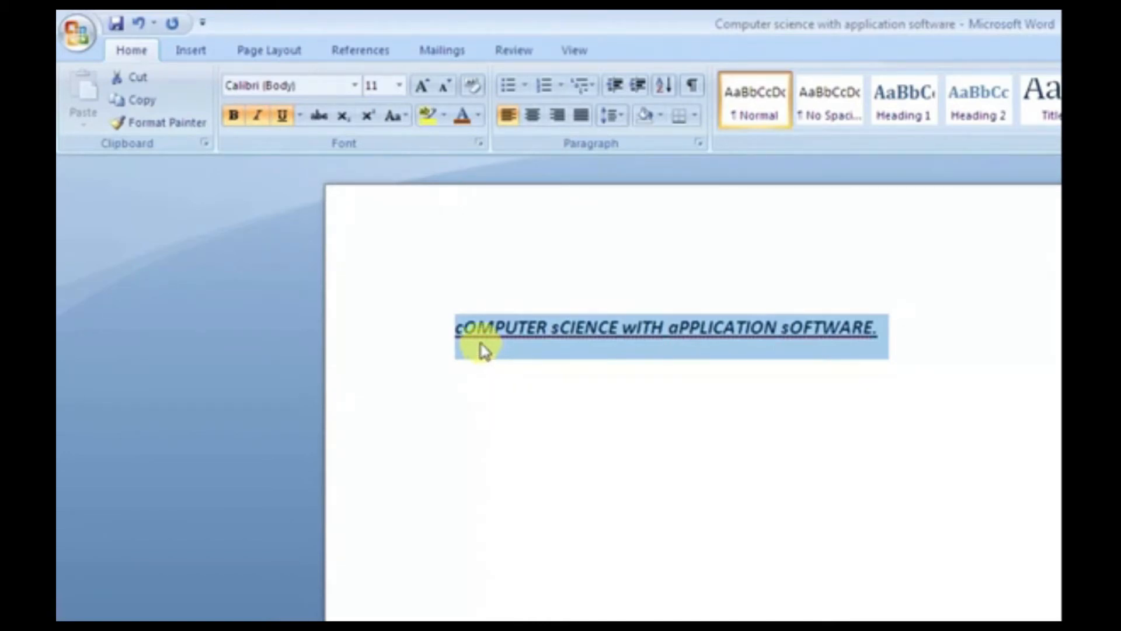
# Step: Set the sentence's highlight to No Color and apply a theme font color to all of its text
pyautogui.click(443, 117)
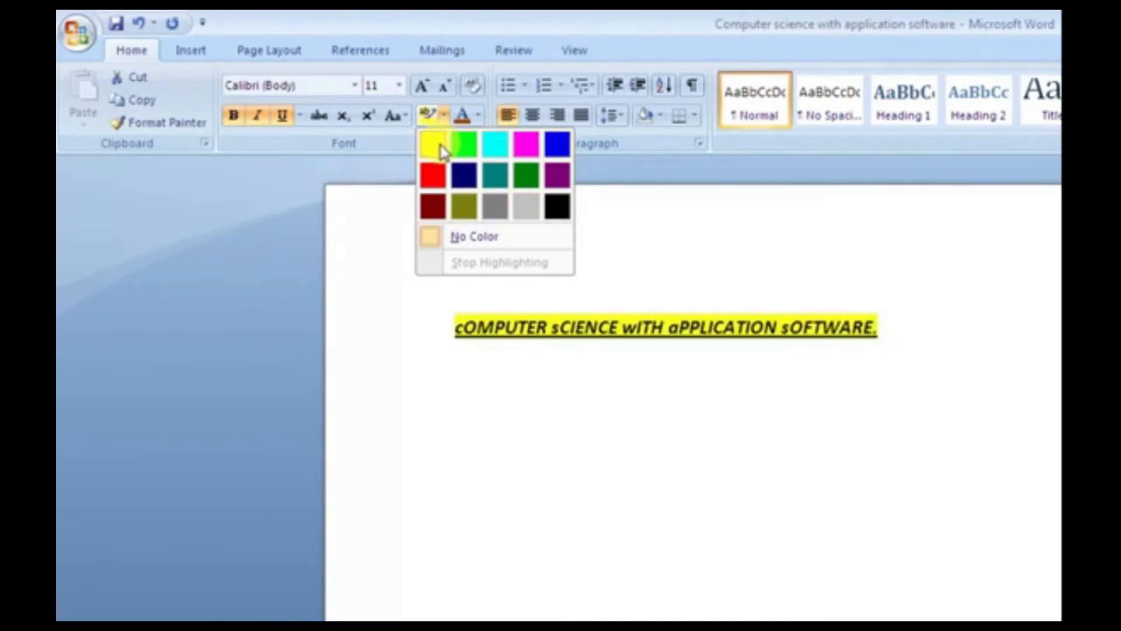
pyautogui.click(445, 237)
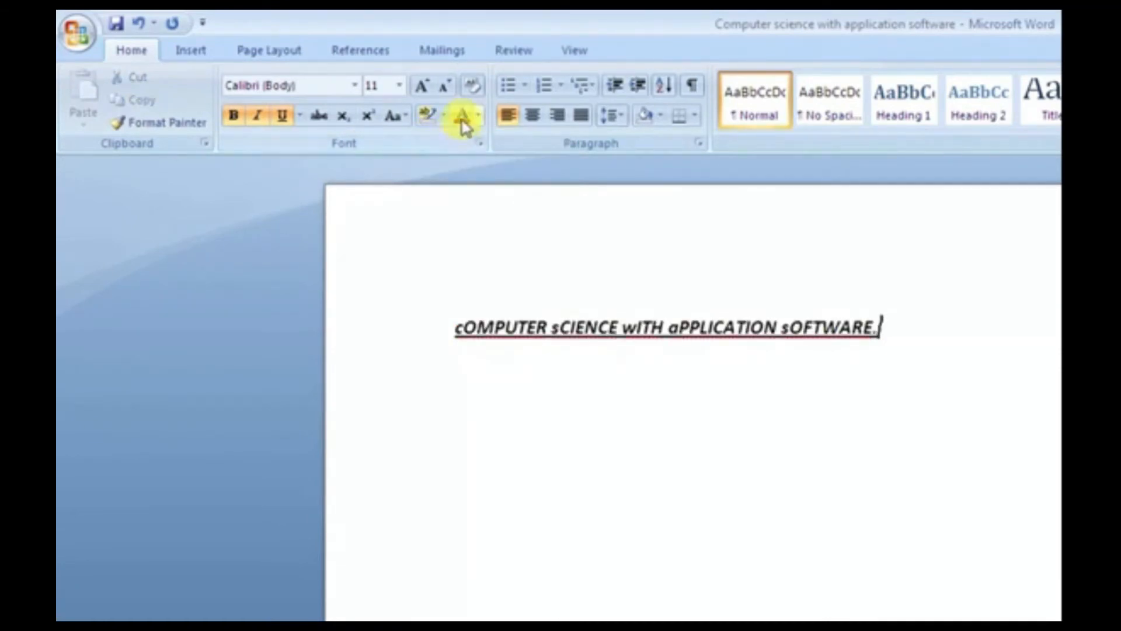
pyautogui.moveTo(451, 327); pyautogui.dragTo(927, 342)
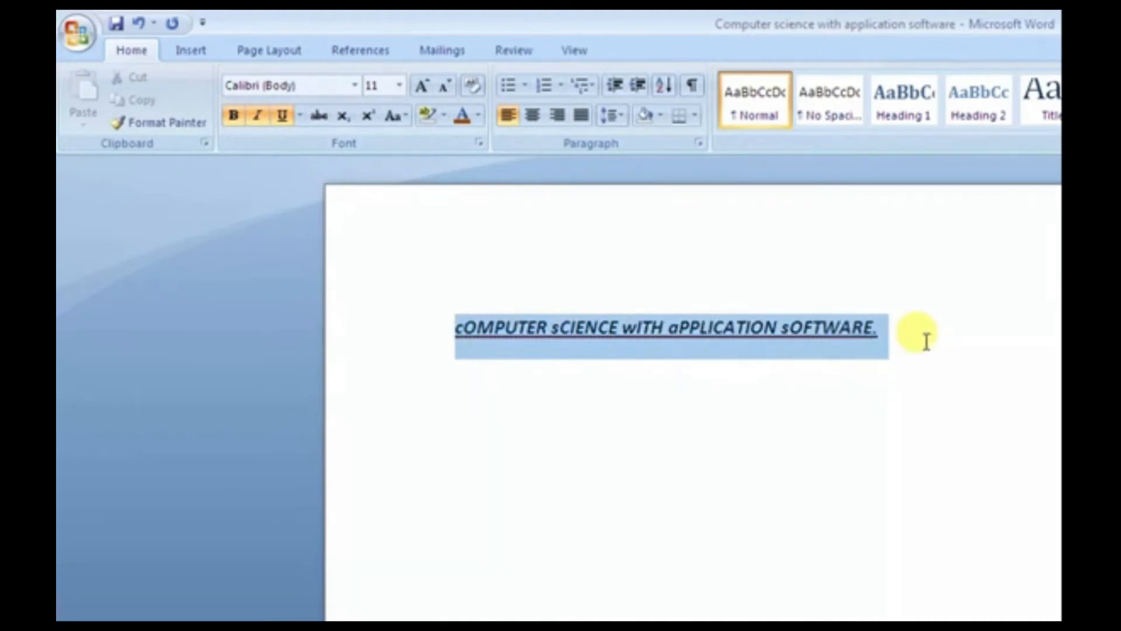
pyautogui.click(478, 117)
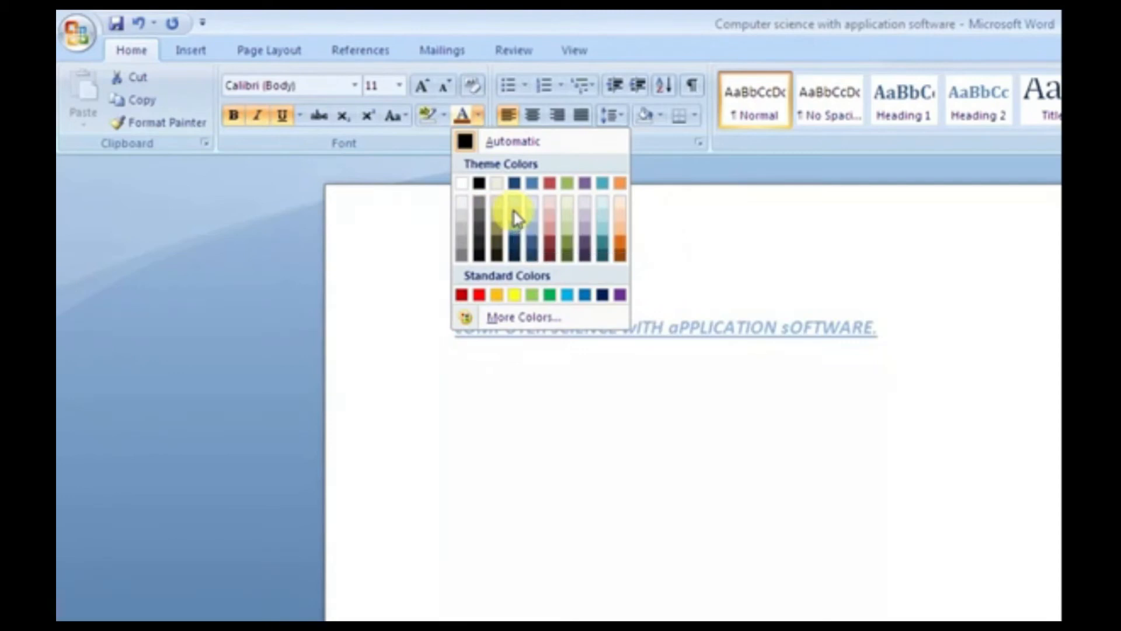
pyautogui.click(579, 262)
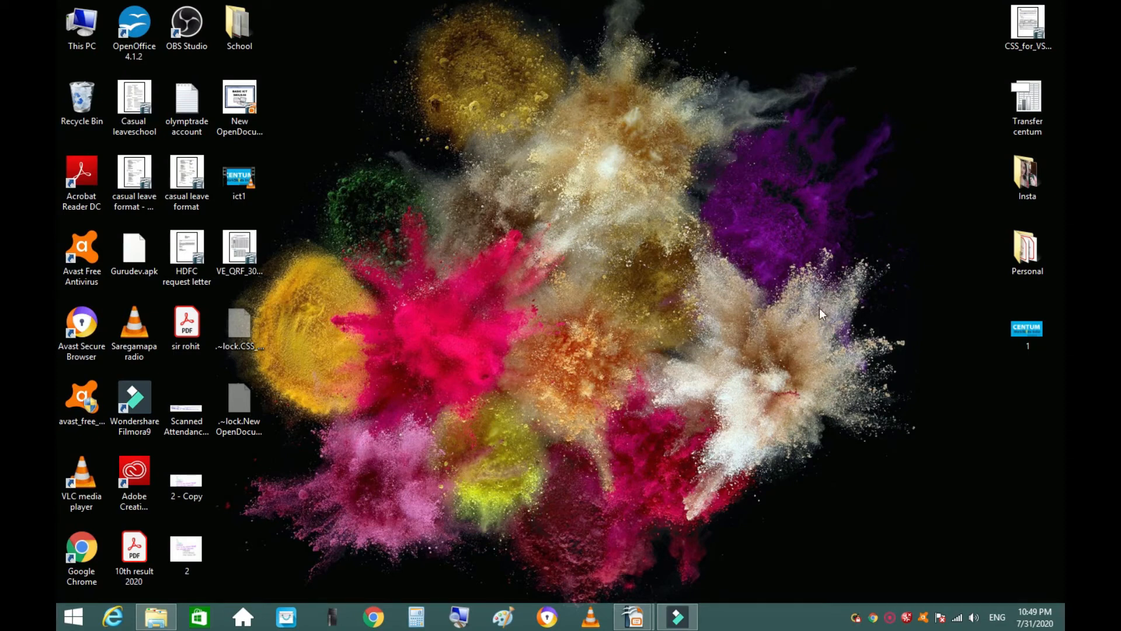
# Step: Switch to the OpenOffice Impress presentation and start its slide show from the "Checking Spelling and Grammar in MS-Word" slide
pyautogui.moveTo(634, 618)
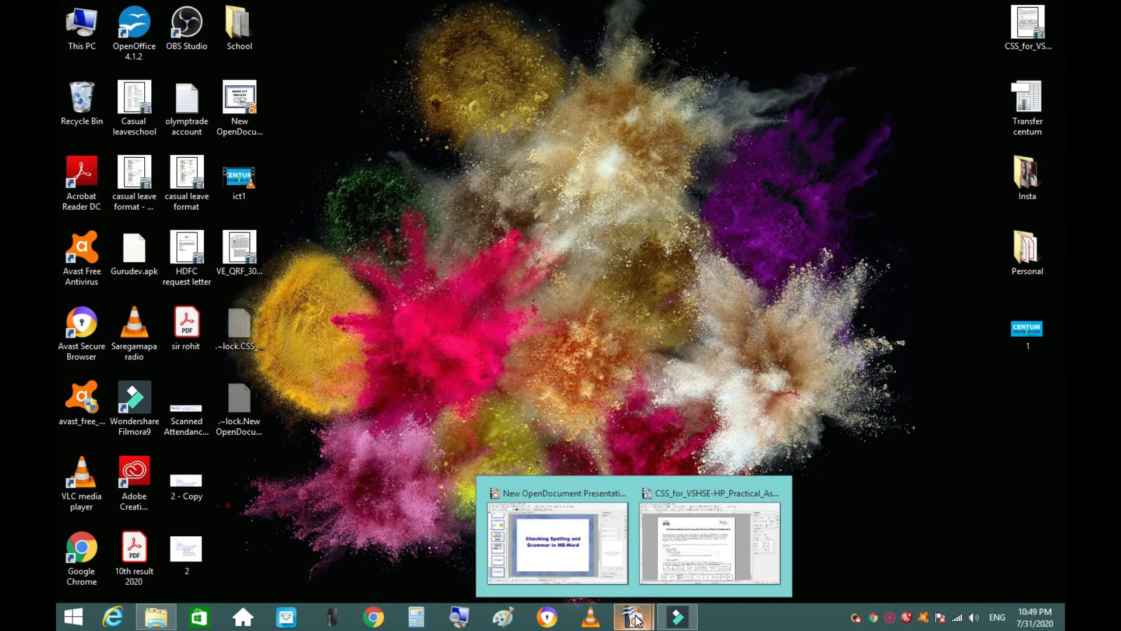
pyautogui.click(608, 577)
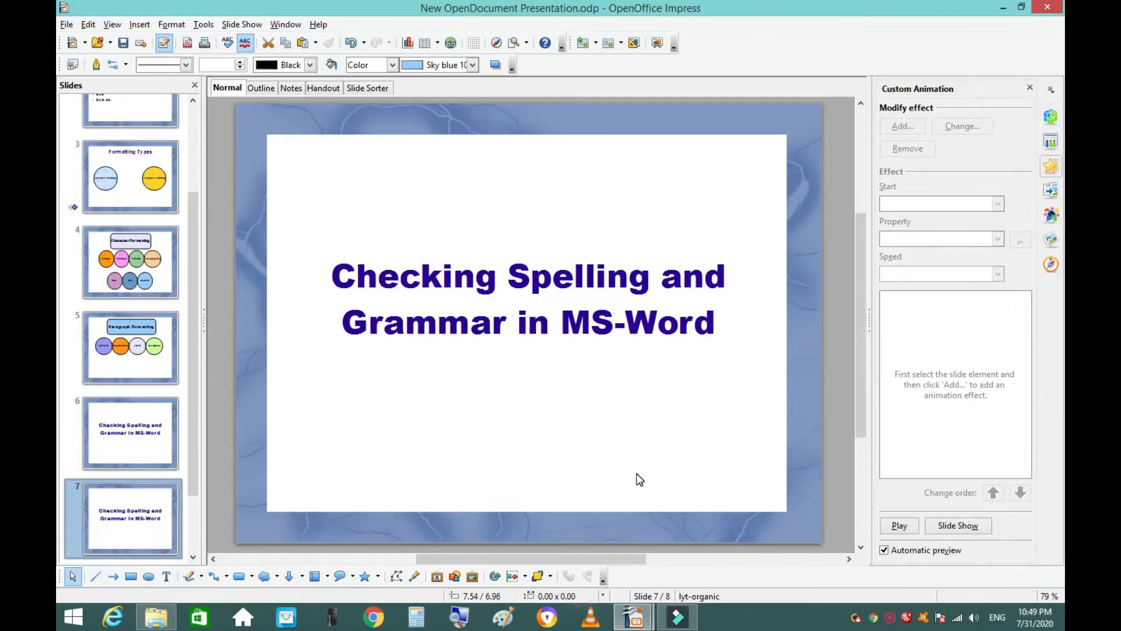
pyautogui.press('F5')
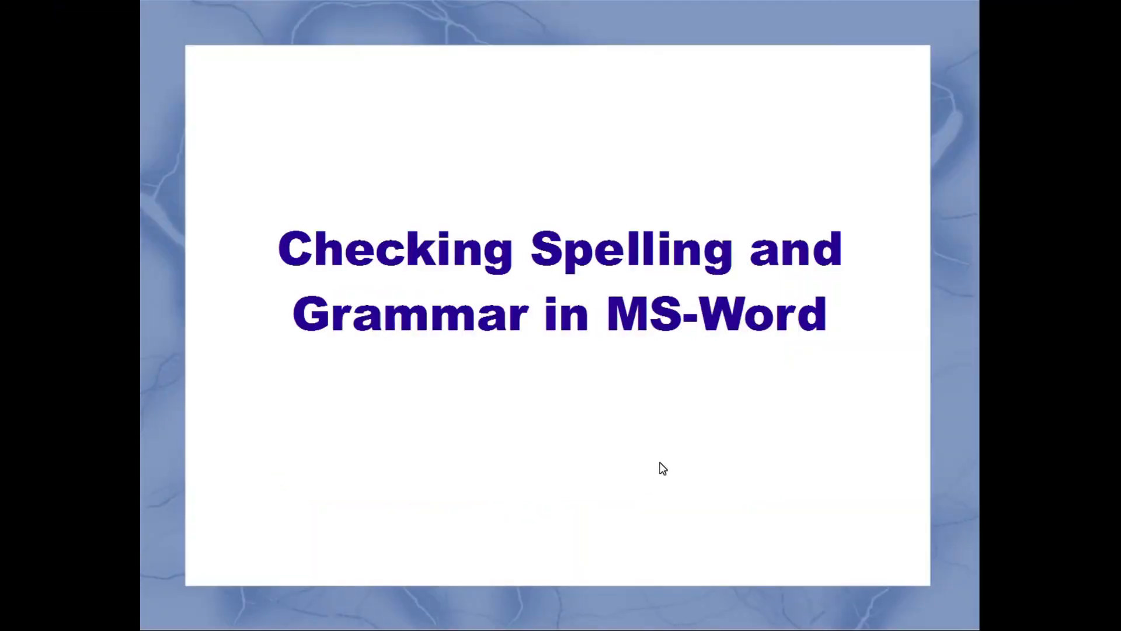
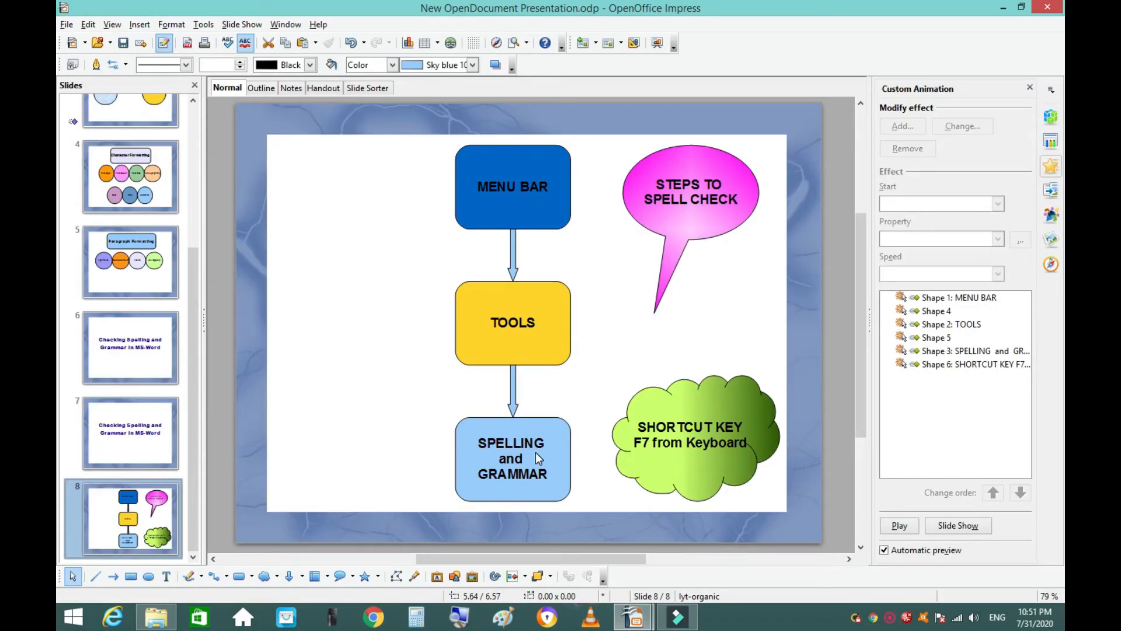
# Step: Switch to the assessment guidelines document in OpenOffice Writer and start the Spelling and Grammar check
pyautogui.hotkey('alt', 'Tab')
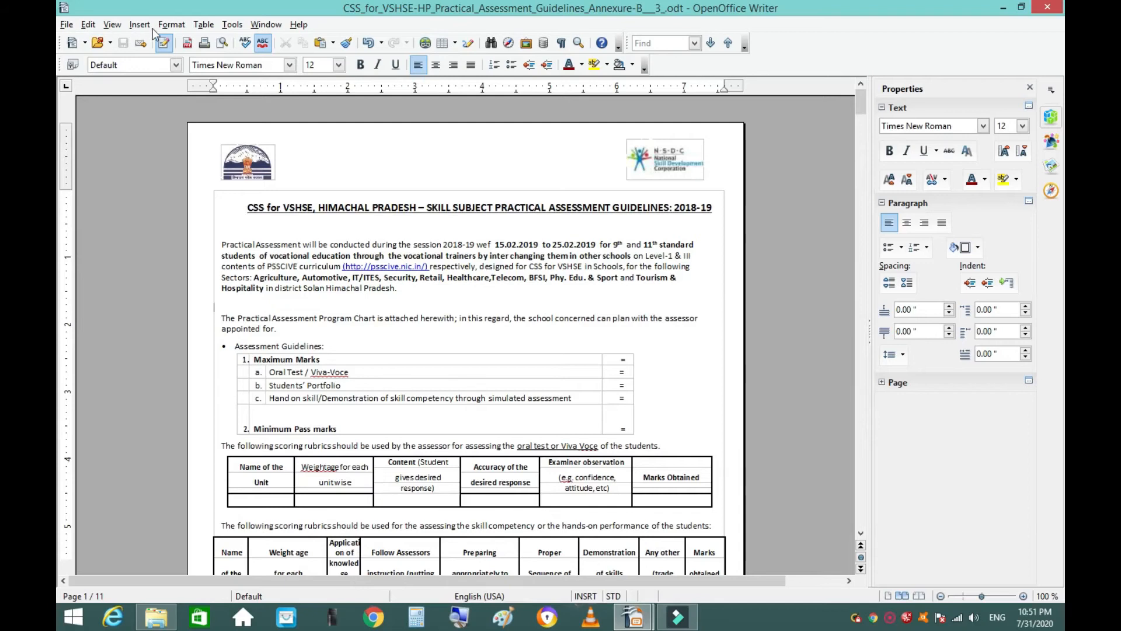
pyautogui.click(237, 28)
pyautogui.click(231, 25)
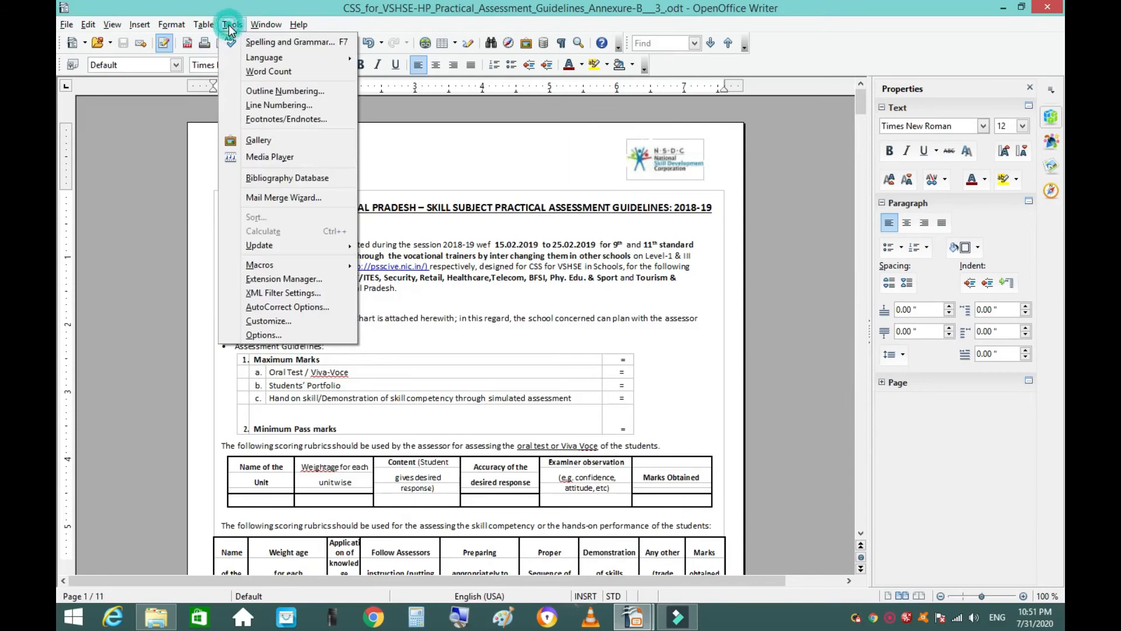
pyautogui.click(290, 47)
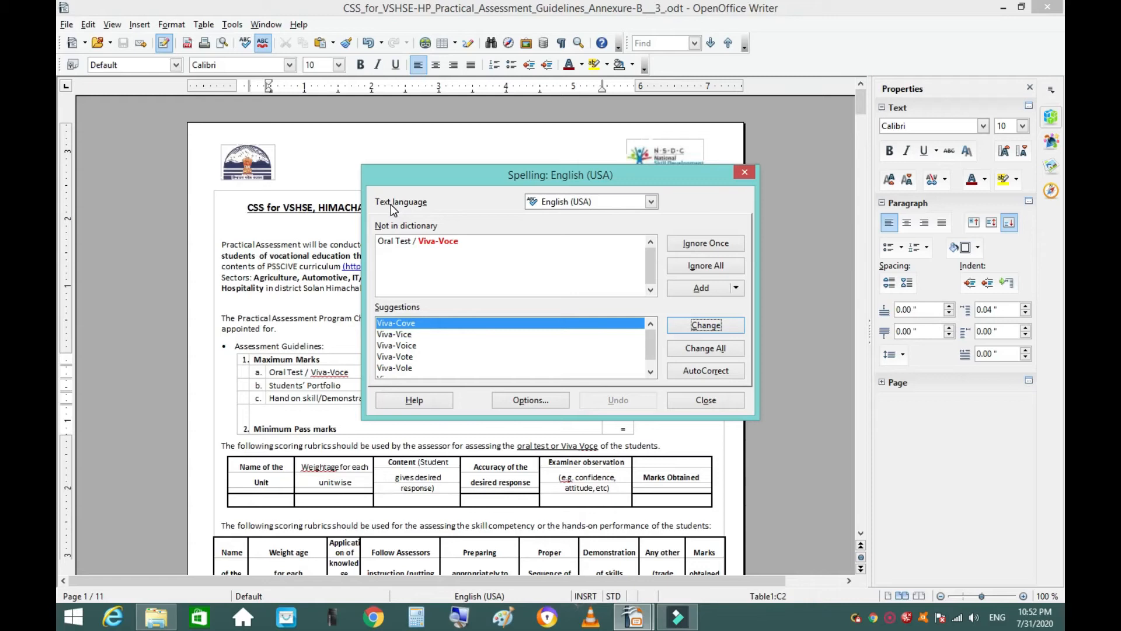
# Step: Choose English (USA) as the text language for the spelling check and review the writing aids options
pyautogui.click(652, 203)
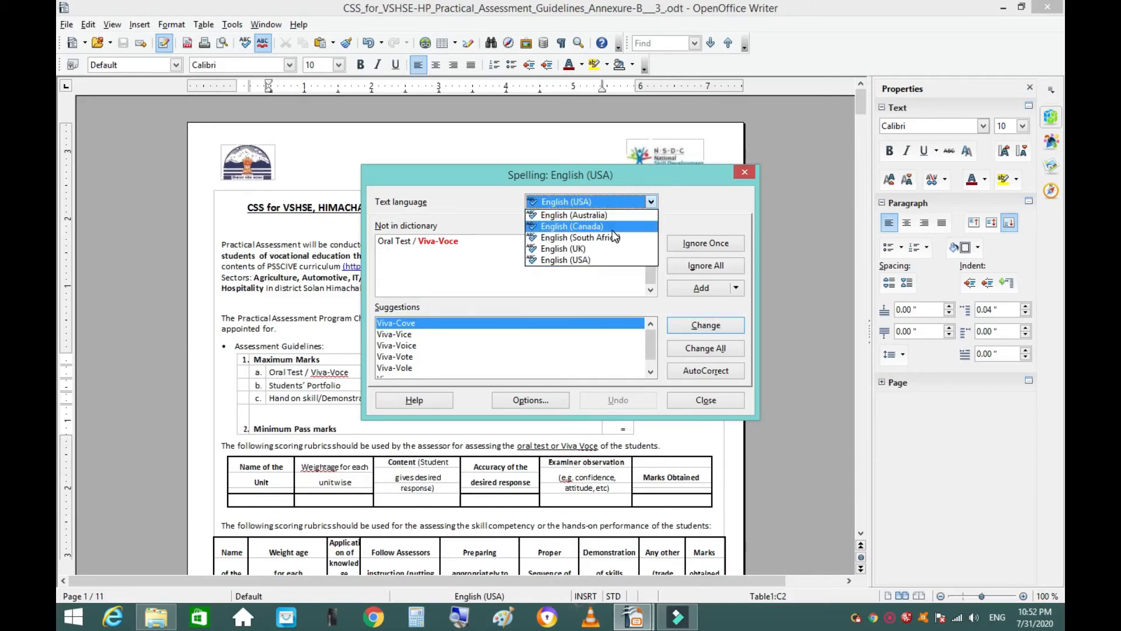
pyautogui.click(605, 260)
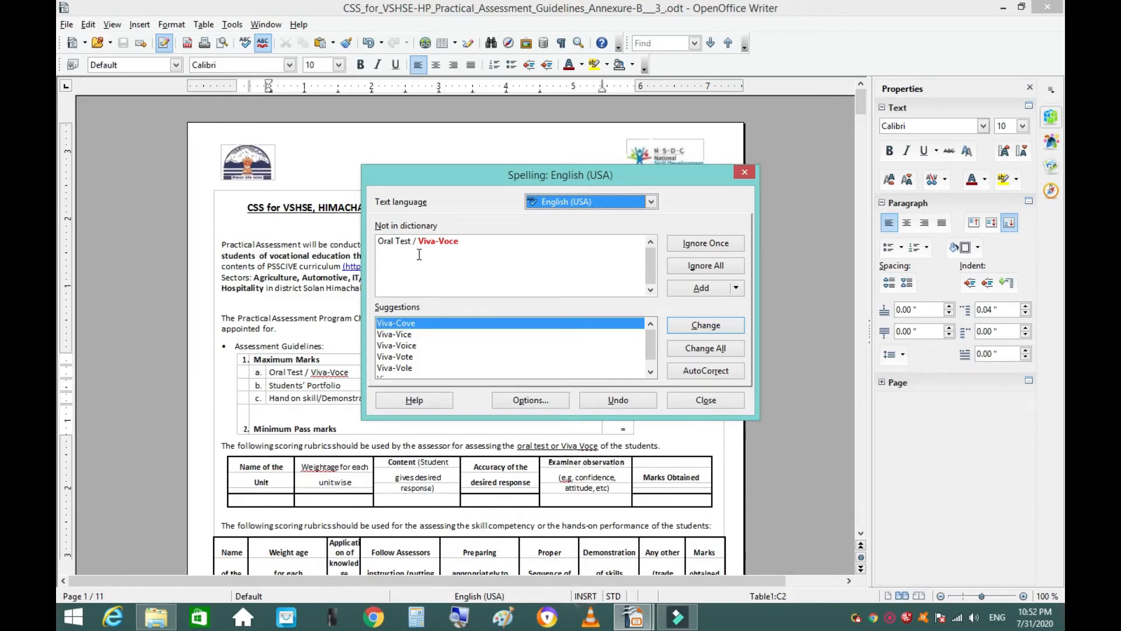
pyautogui.click(466, 242)
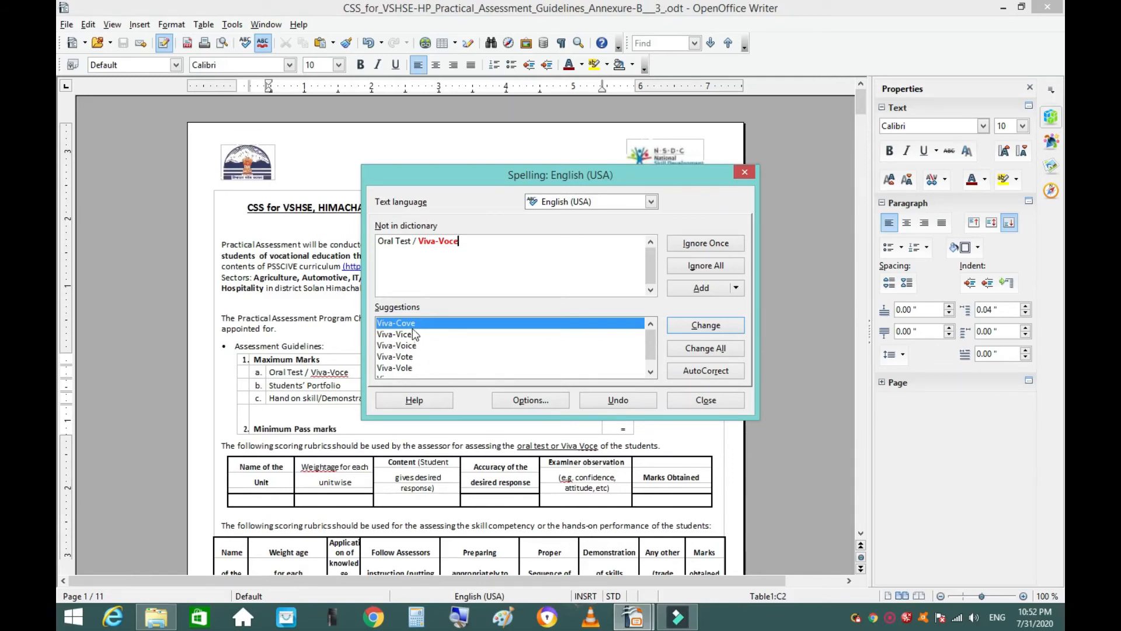
pyautogui.click(531, 401)
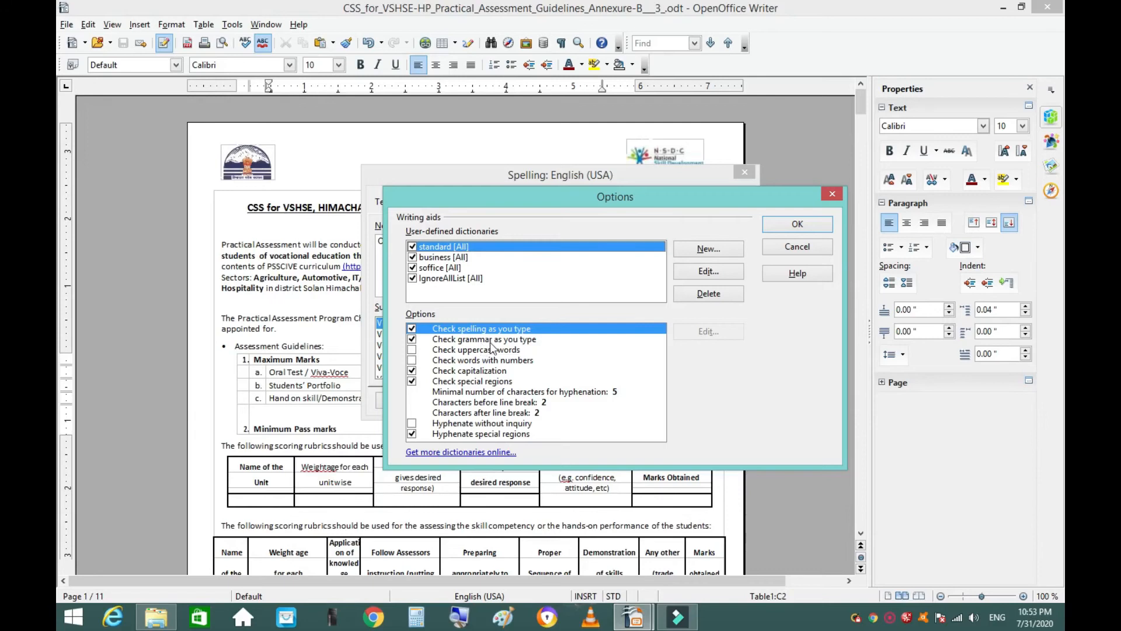
pyautogui.click(797, 226)
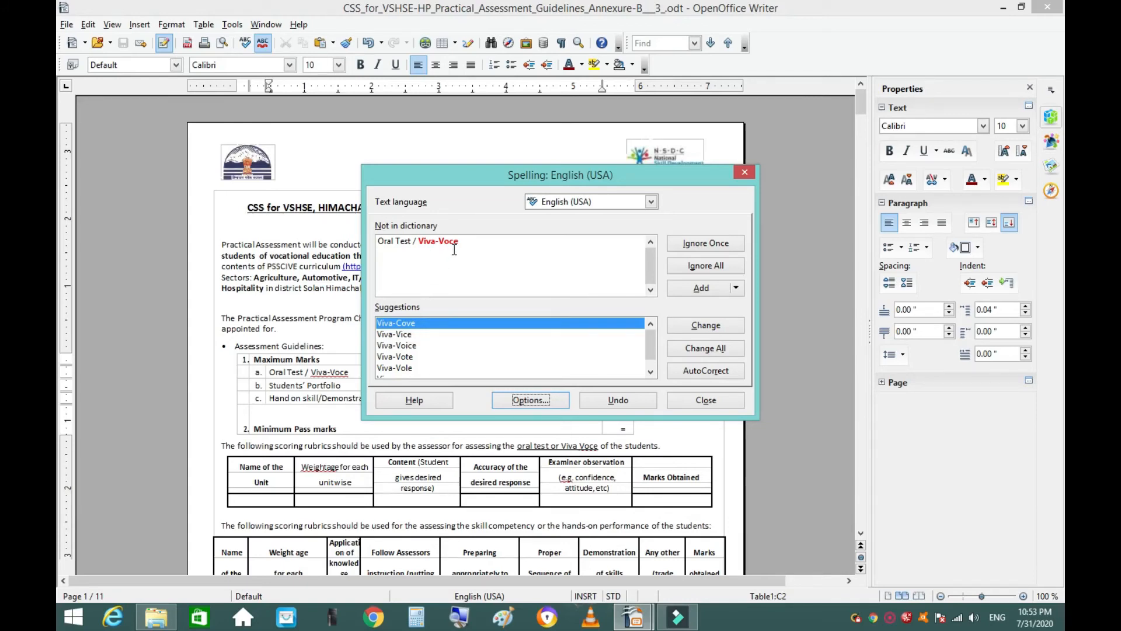
# Step: Replace all occurrences of "Viva-Voce" with "Viva-Voice" and all occurrences of "Voce" with "Voice"
pyautogui.click(402, 347)
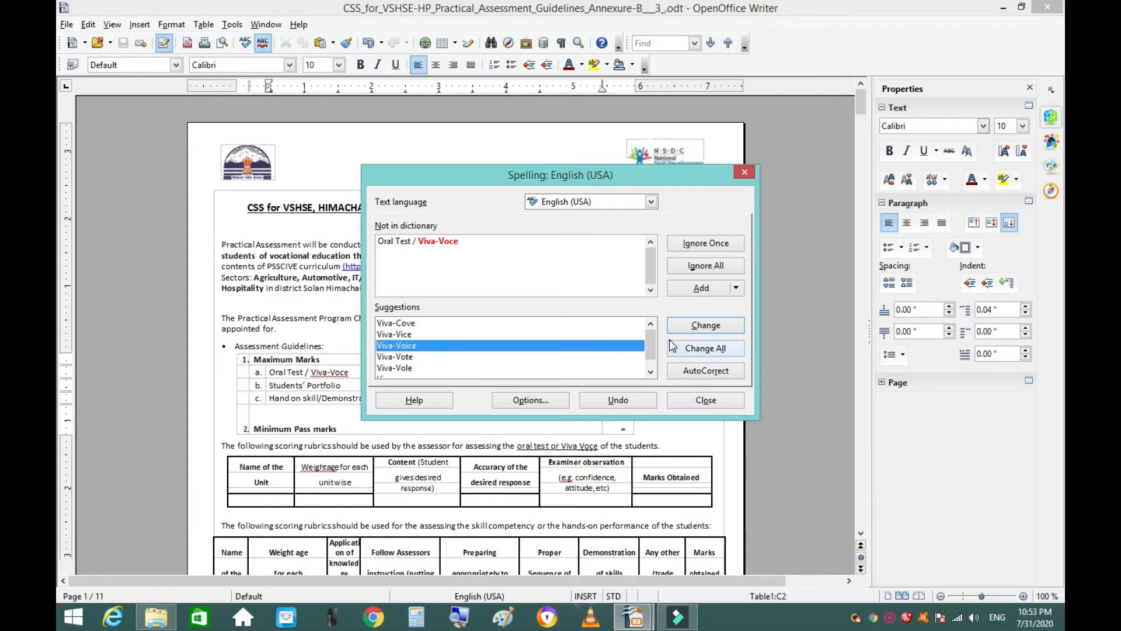
pyautogui.click(702, 350)
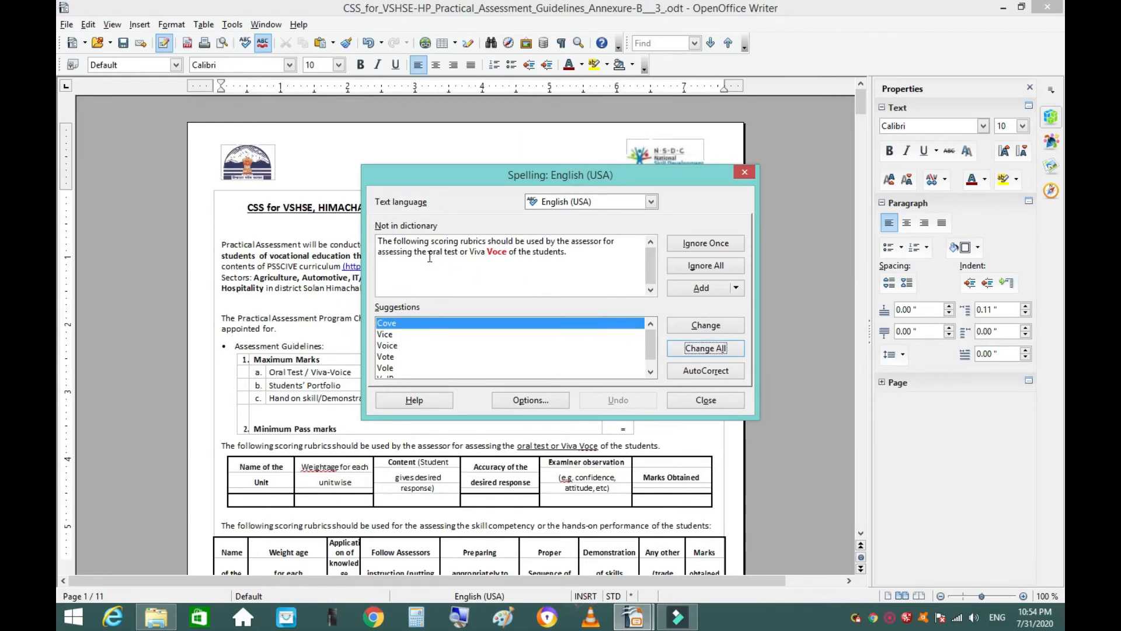
pyautogui.doubleClick(505, 252)
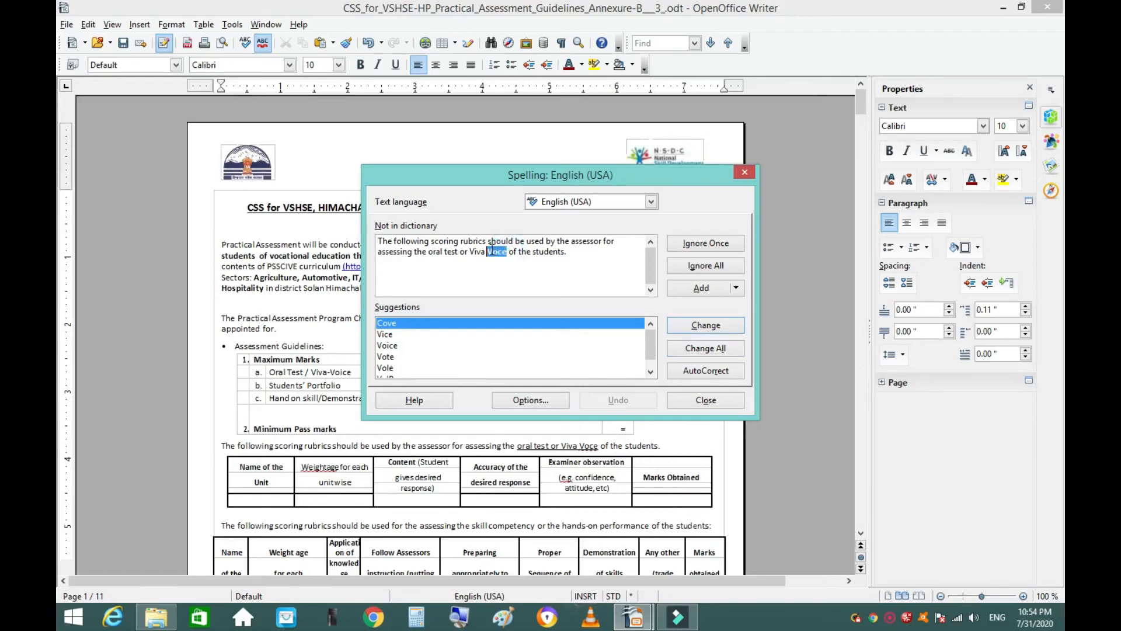
pyautogui.click(507, 257)
pyautogui.click(481, 254)
pyautogui.click(496, 253)
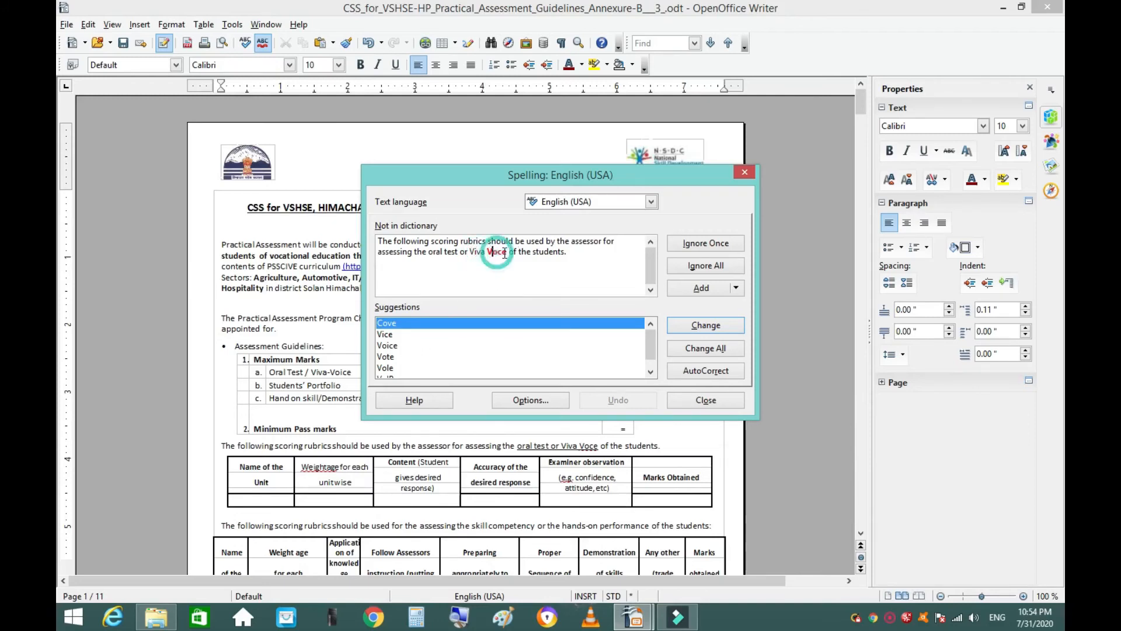
pyautogui.click(396, 347)
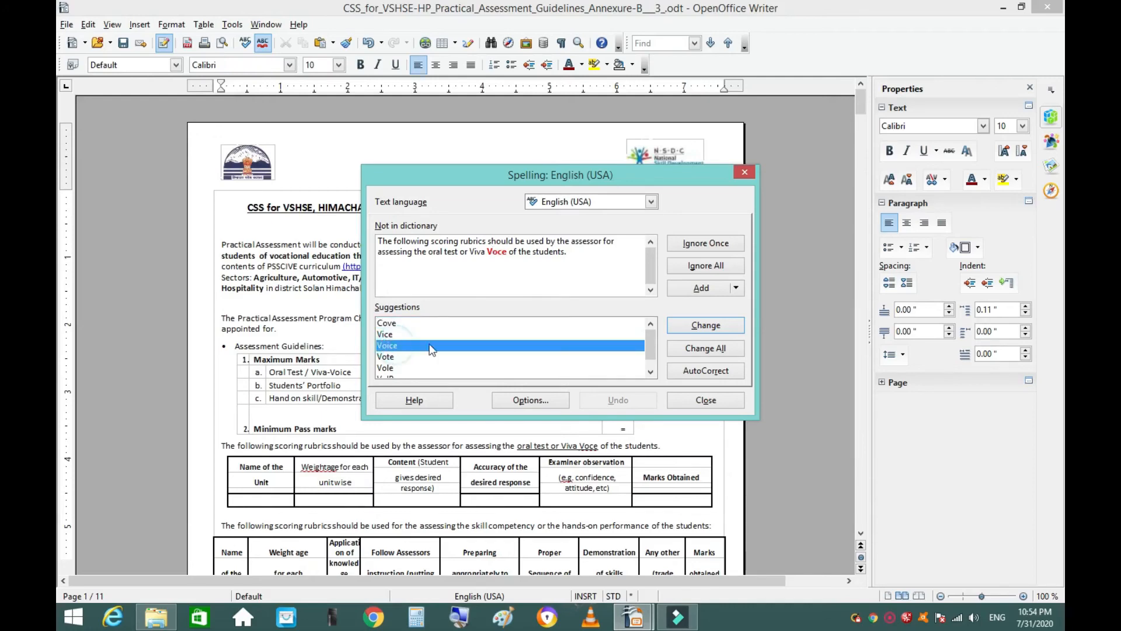
pyautogui.click(704, 350)
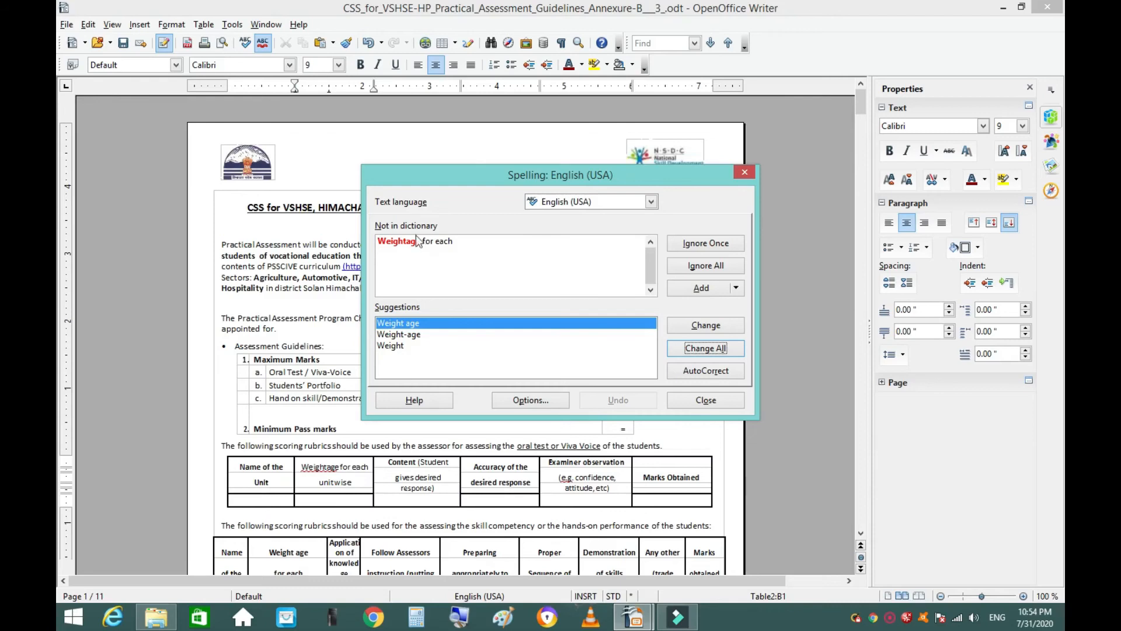
# Step: Ignore all occurrences of "Weightage" and "e.g.", and change every "standardise" to "standardize"
pyautogui.click(708, 264)
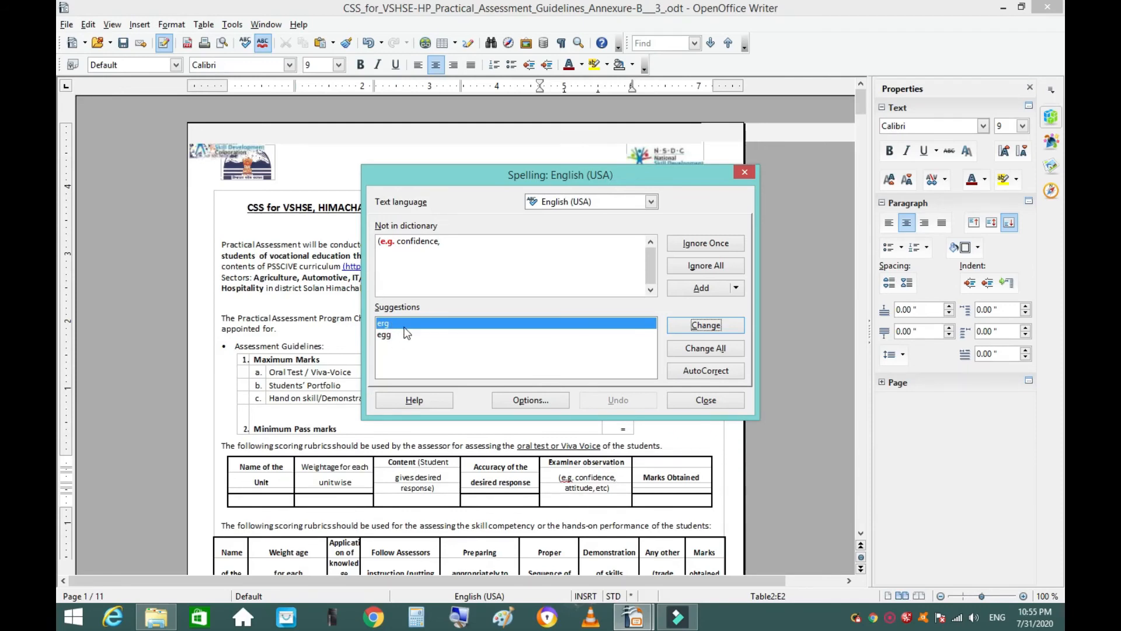
pyautogui.click(705, 267)
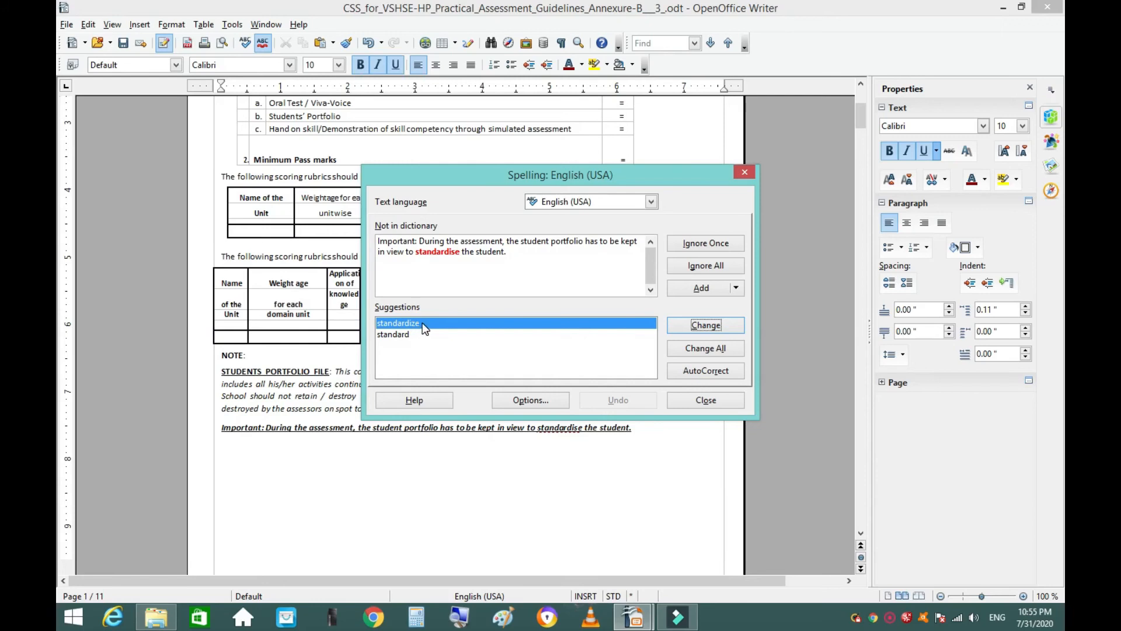
pyautogui.click(705, 349)
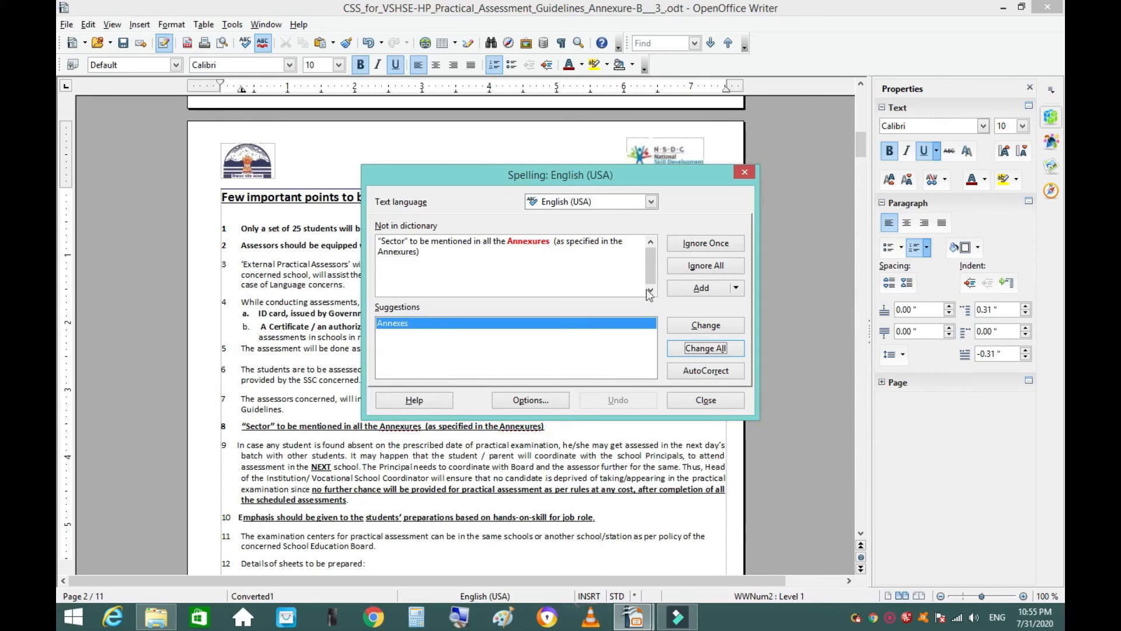
# Step: Ignore all occurrences of the flagged words "Annexures", "Pro-forma", "Annexure-I" and "Annexure-II"
pyautogui.click(702, 265)
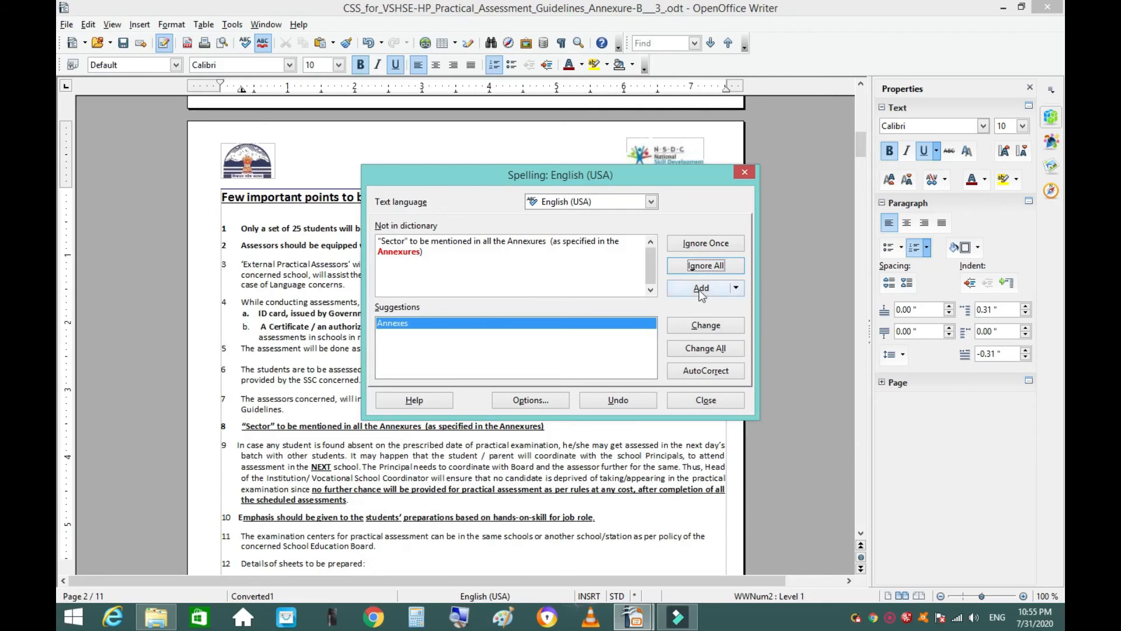
pyautogui.click(710, 270)
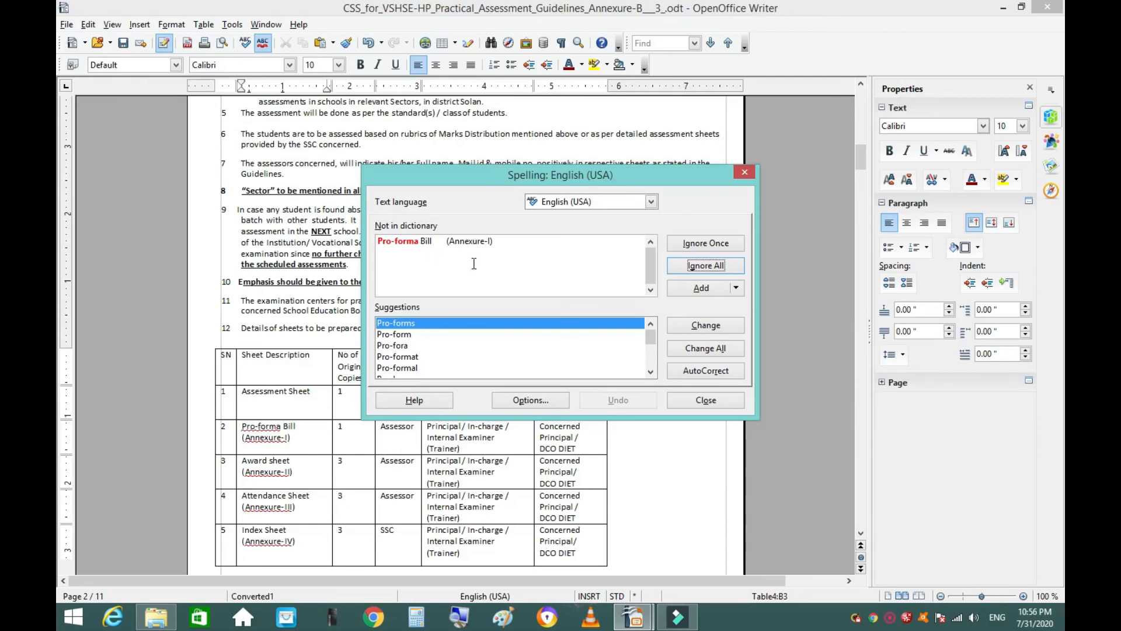
pyautogui.click(711, 266)
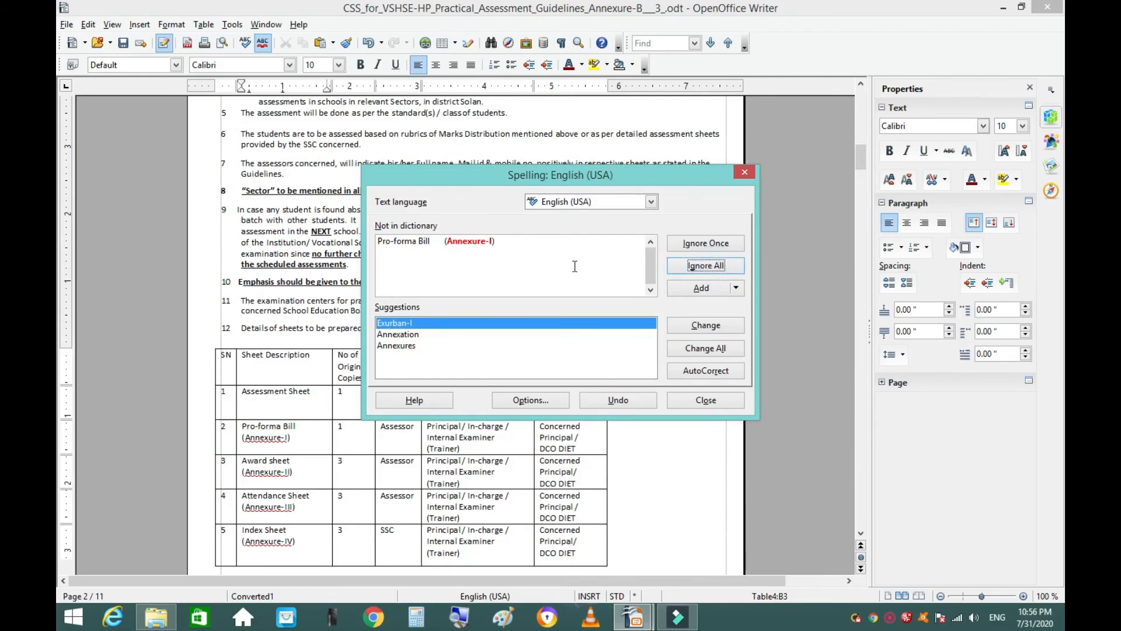
pyautogui.click(704, 267)
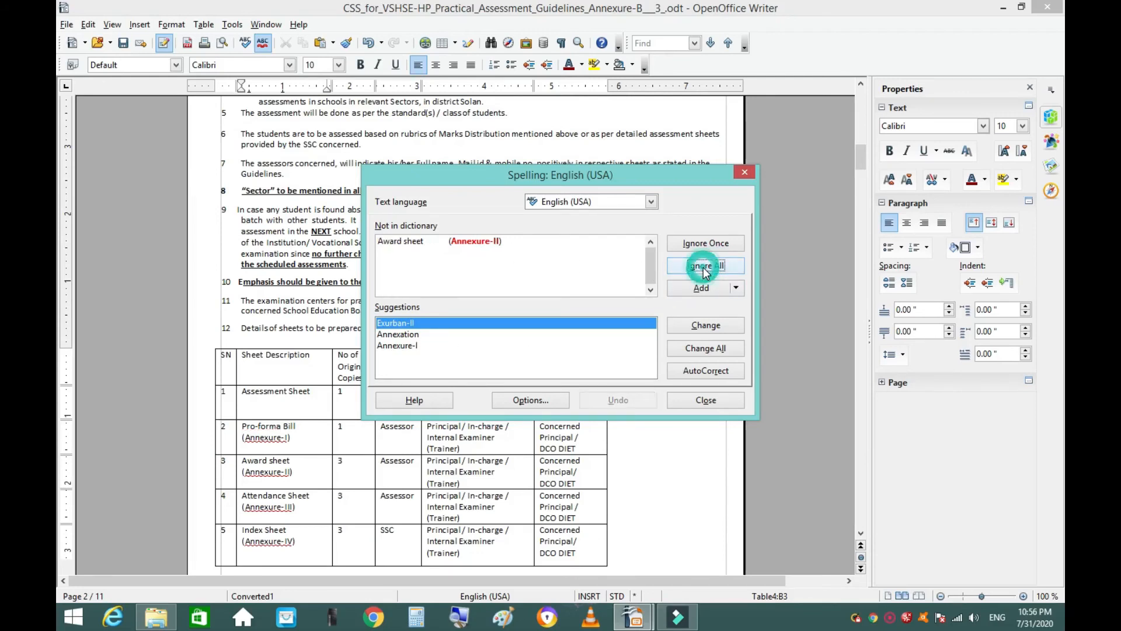
pyautogui.click(703, 268)
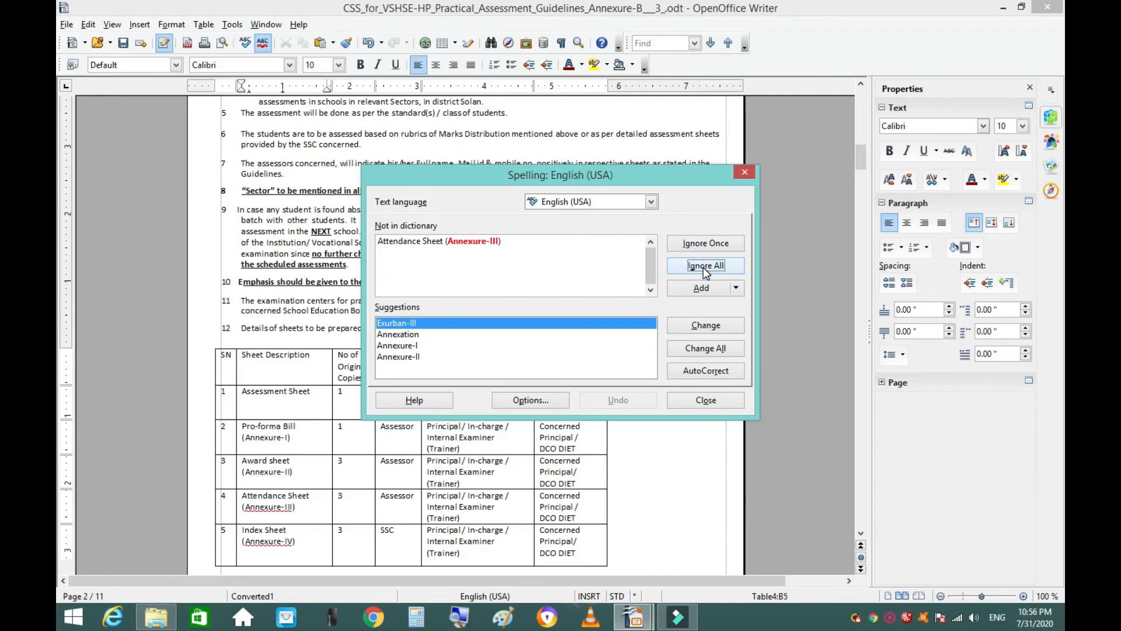
# Step: Ignore all occurrences of the flagged words "Annexure-III", "Annexure-IV" and "Annexure"
pyautogui.click(703, 267)
pyautogui.click(703, 268)
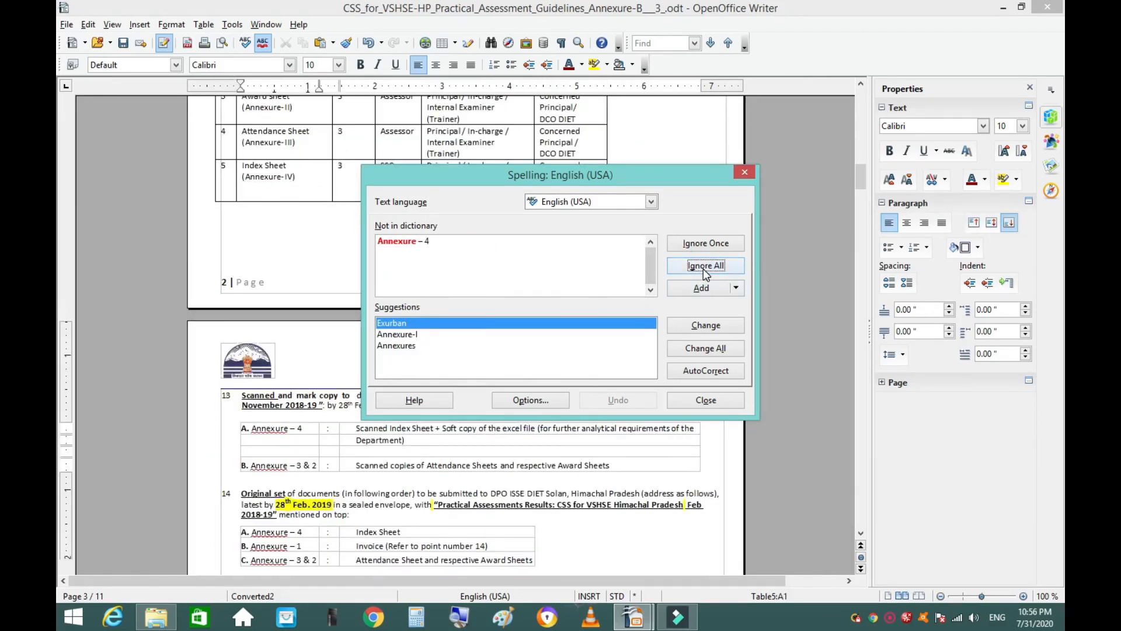
pyautogui.click(703, 268)
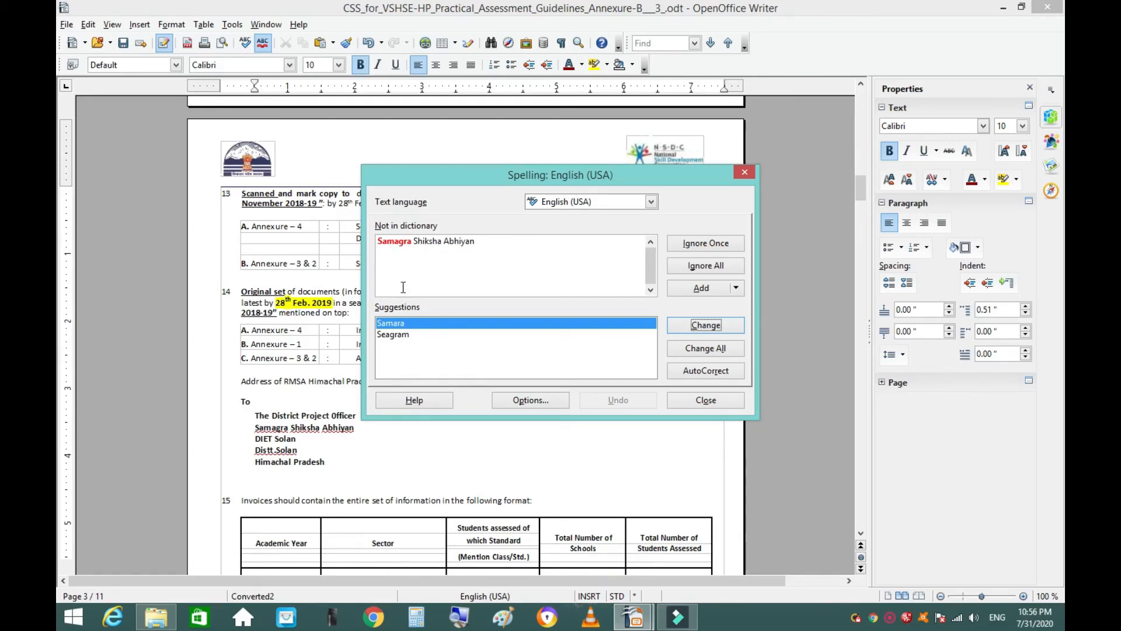
# Step: Ignore all occurrences of the flagged words "Samagra", "Shiksha", "Abhiyan" and "Distt.Solan"
pyautogui.click(699, 267)
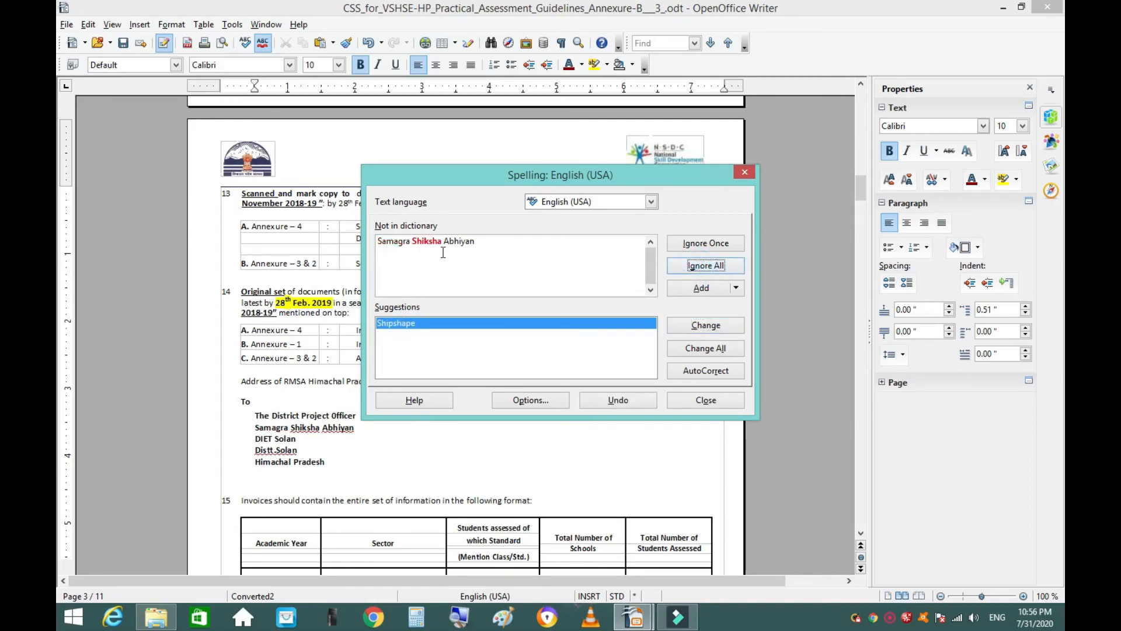
pyautogui.click(693, 269)
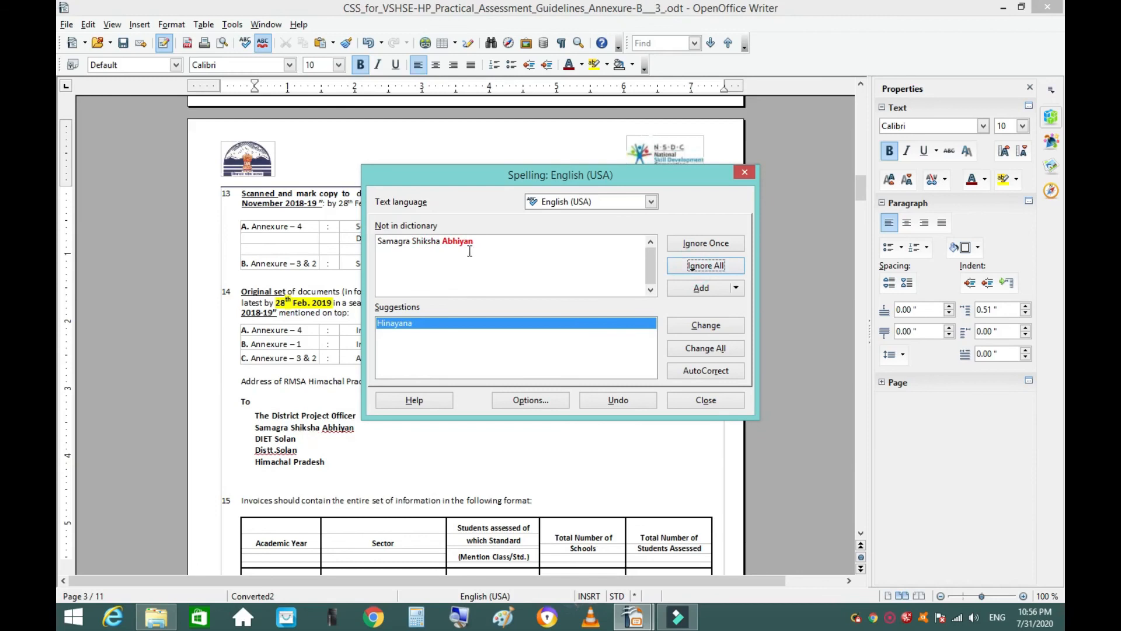
pyautogui.click(699, 269)
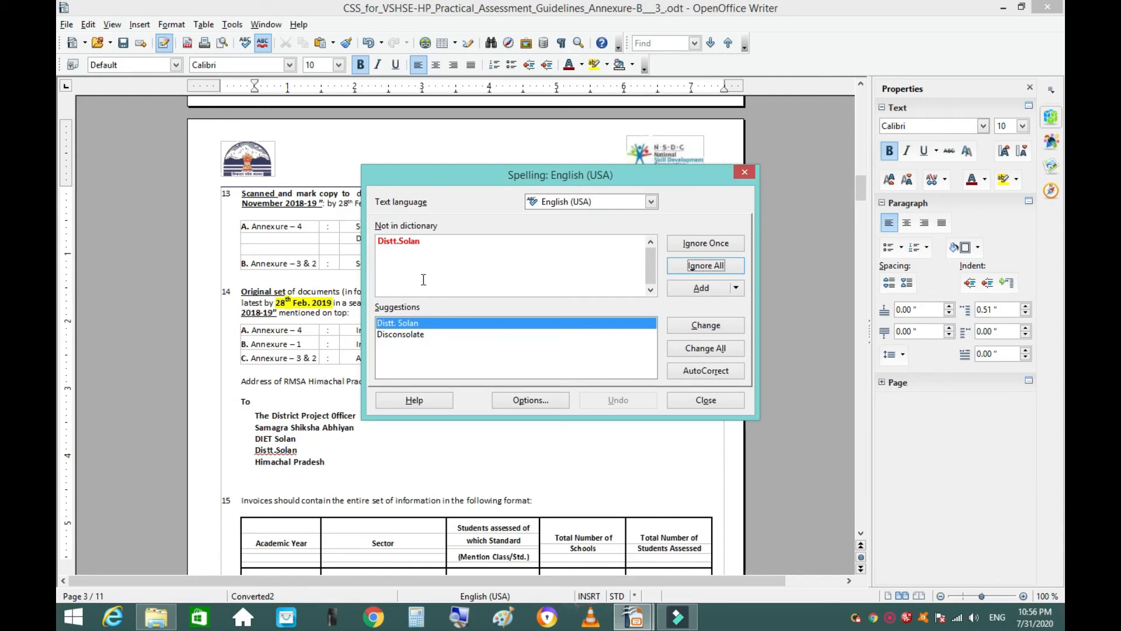
pyautogui.click(704, 268)
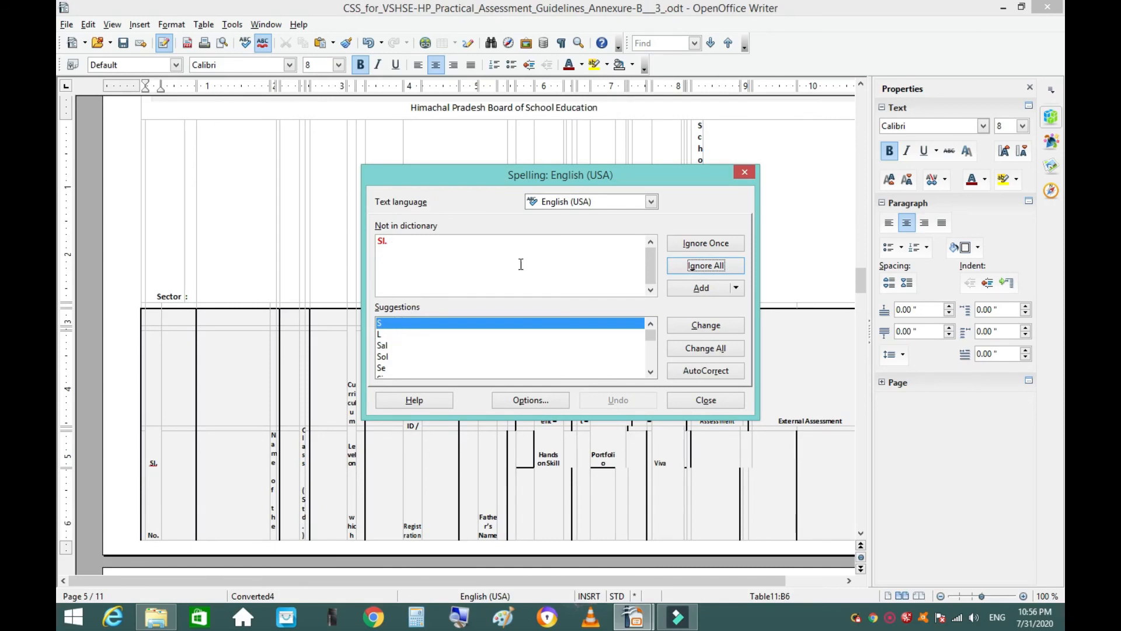
# Step: Ignore all occurrences of "Sl." and of the flagged words in the contact persons' names
pyautogui.click(703, 266)
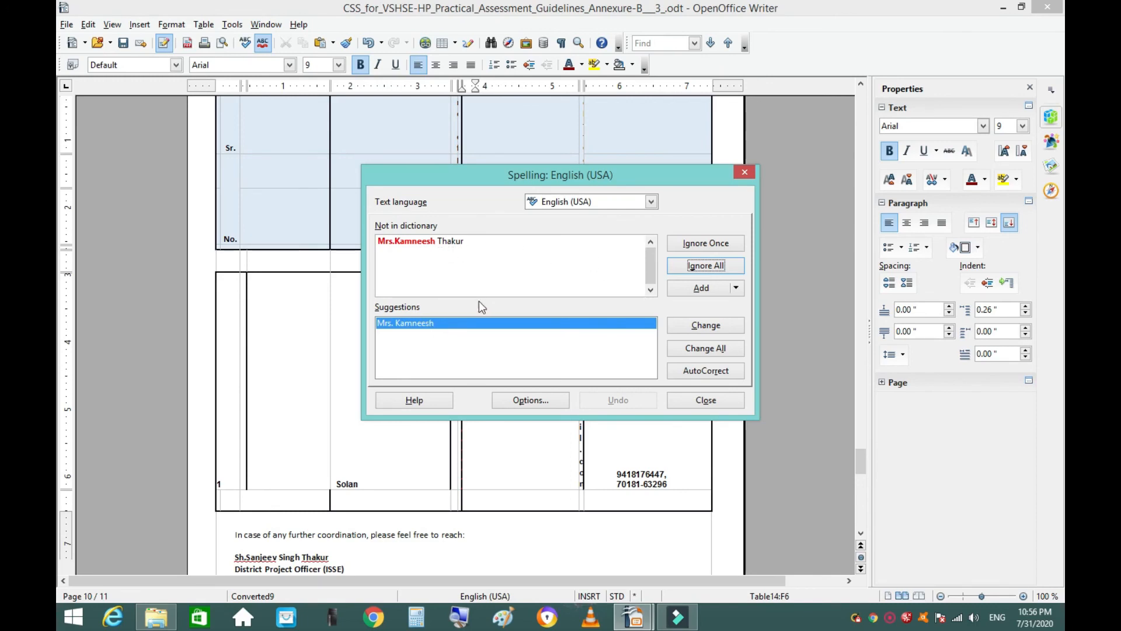
pyautogui.click(710, 266)
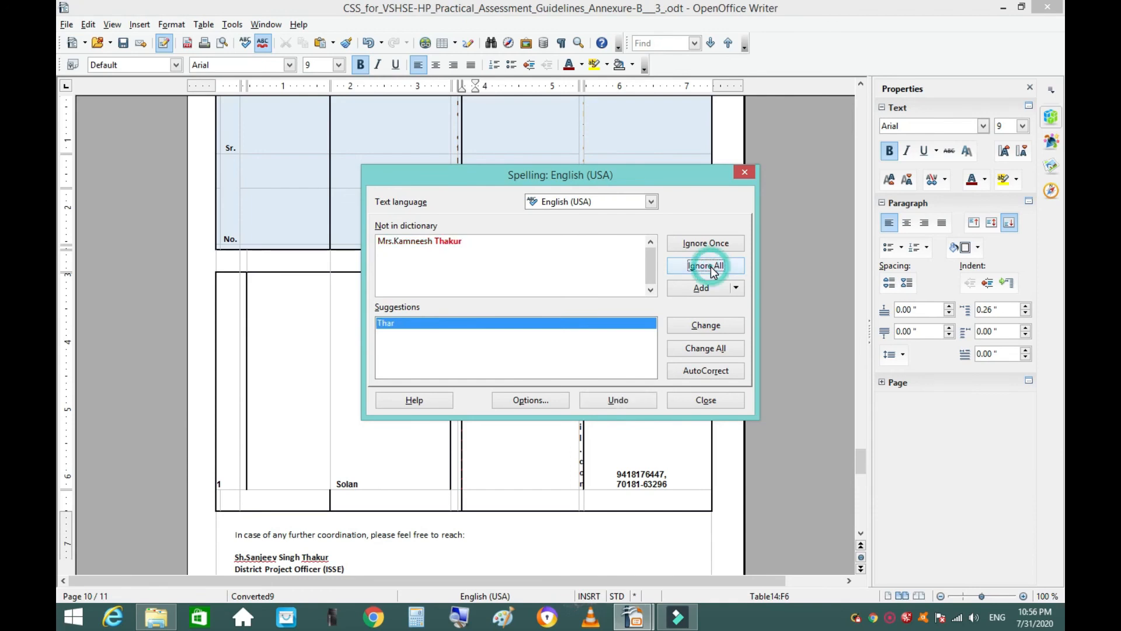
pyautogui.click(710, 266)
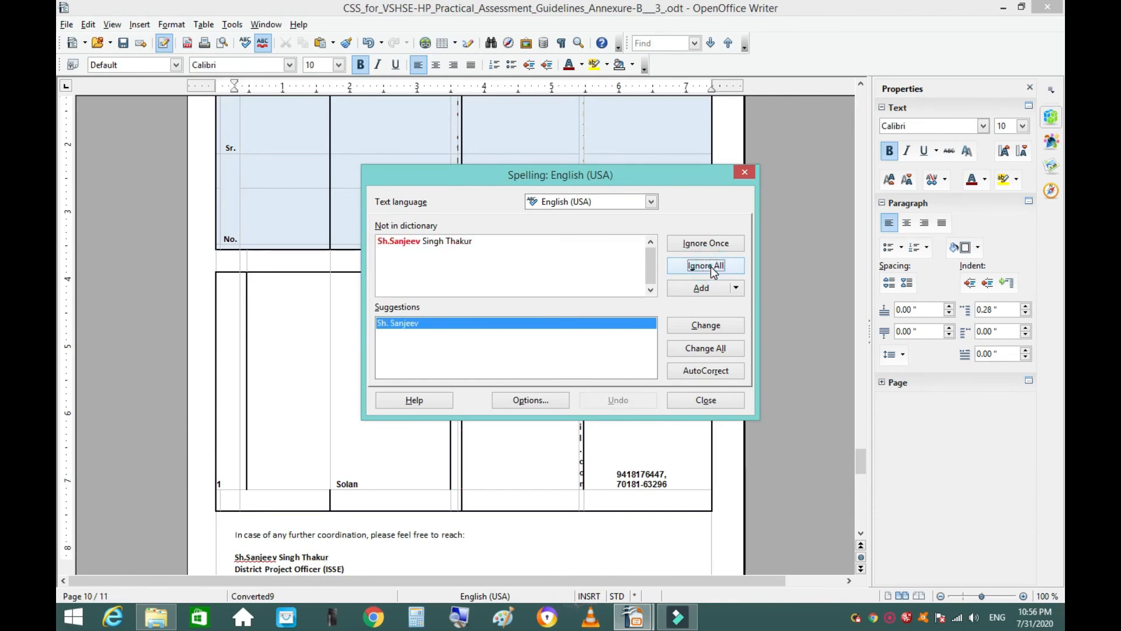
pyautogui.click(710, 267)
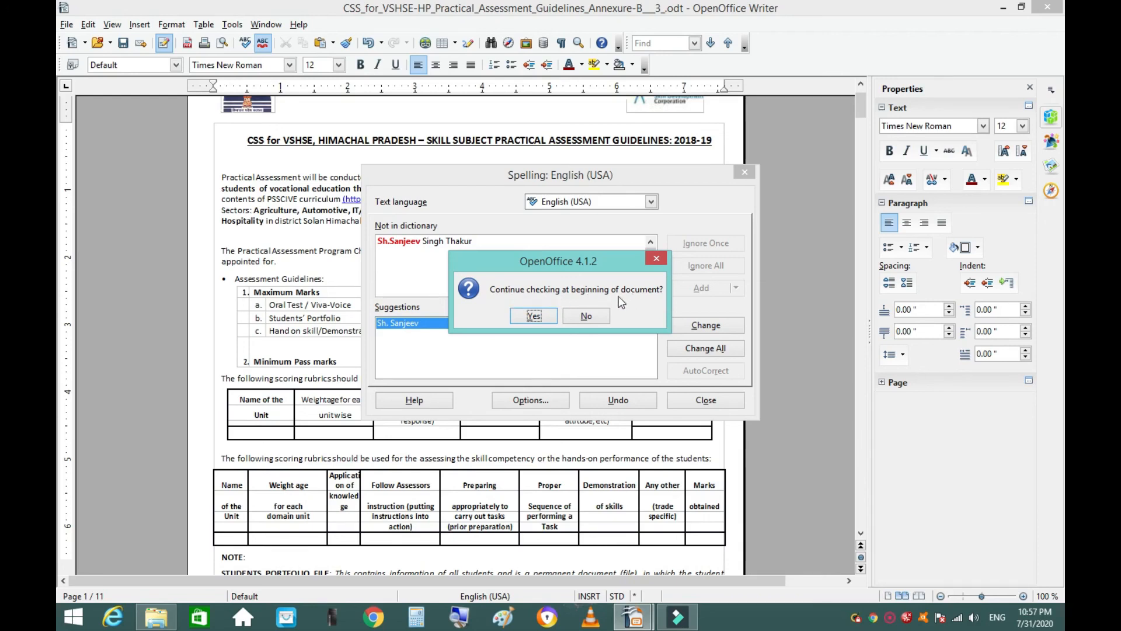
# Step: Continue the spelling check from the beginning of the document, finish it and review the corrected first page
pyautogui.click(532, 317)
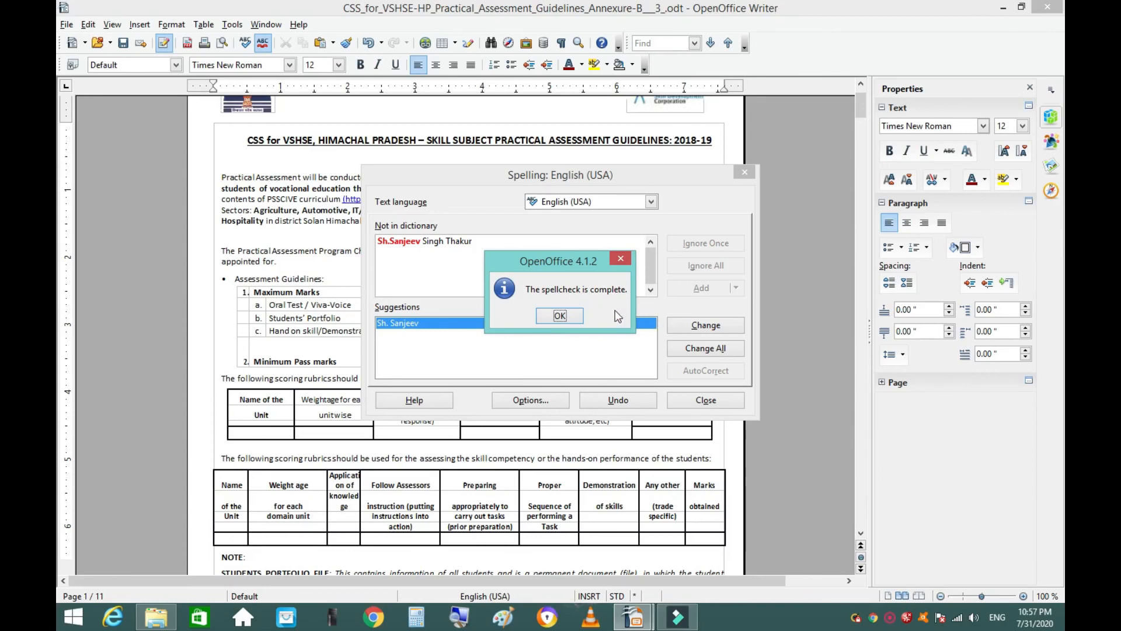
pyautogui.click(561, 316)
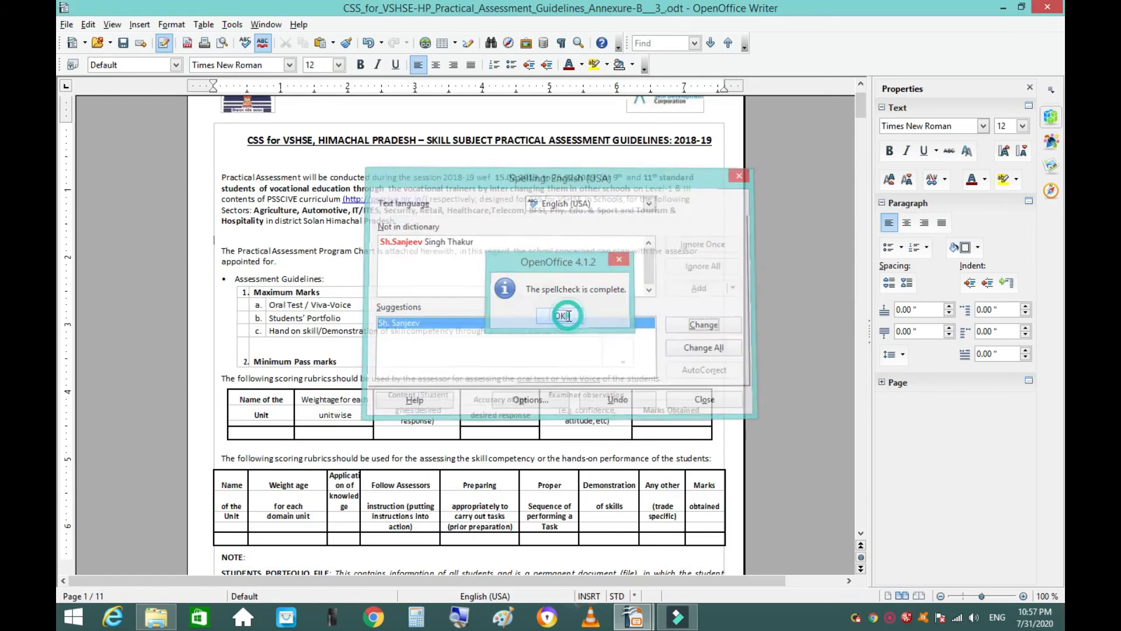
pyautogui.scroll(2, 489, 269)
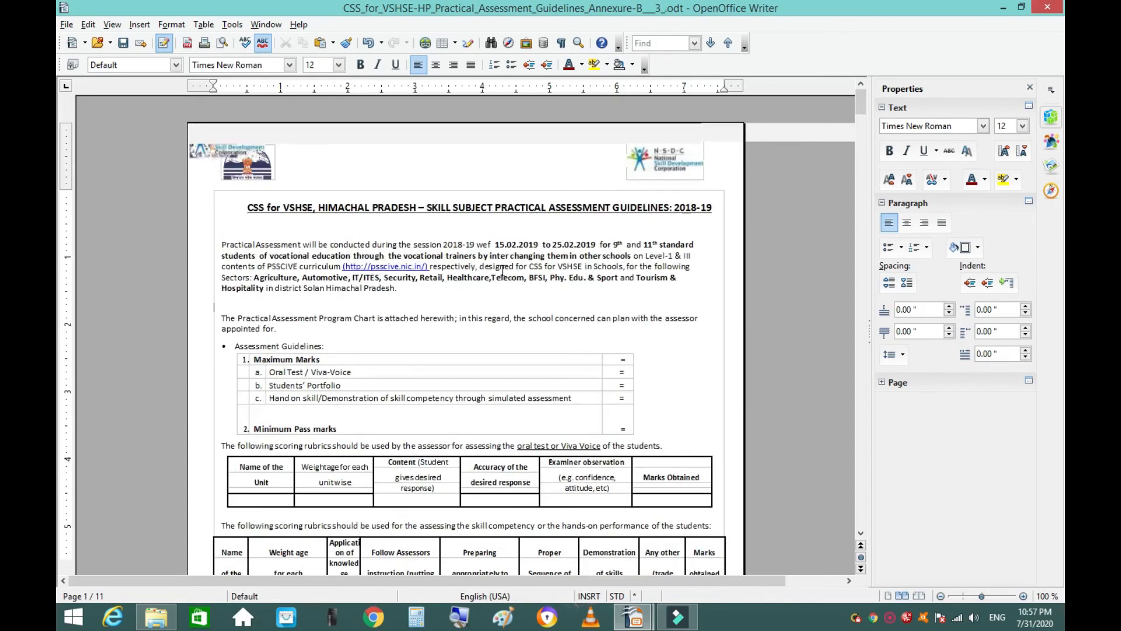
pyautogui.scroll(-1, 528, 296)
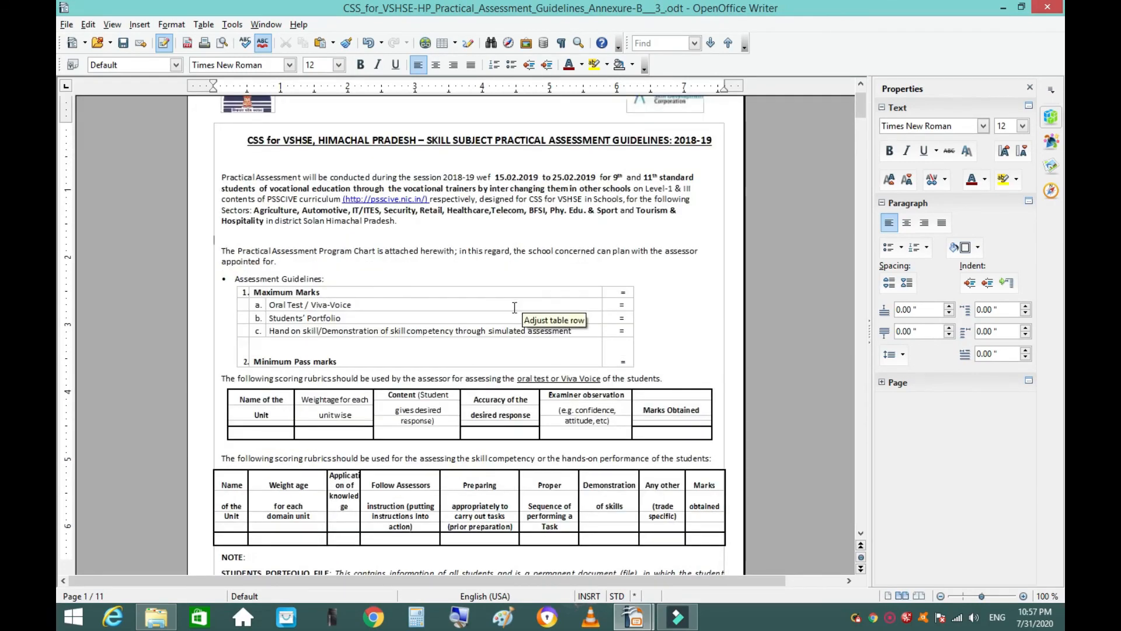
pyautogui.scroll(-7, 514, 307)
pyautogui.scroll(6, 479, 336)
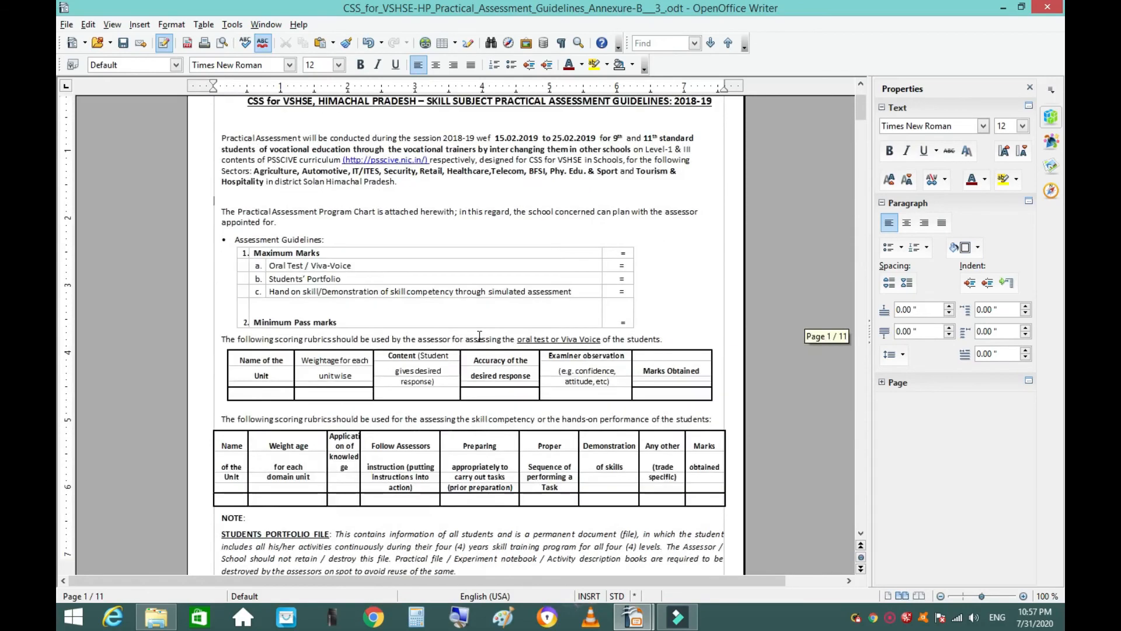
pyautogui.scroll(3, 479, 337)
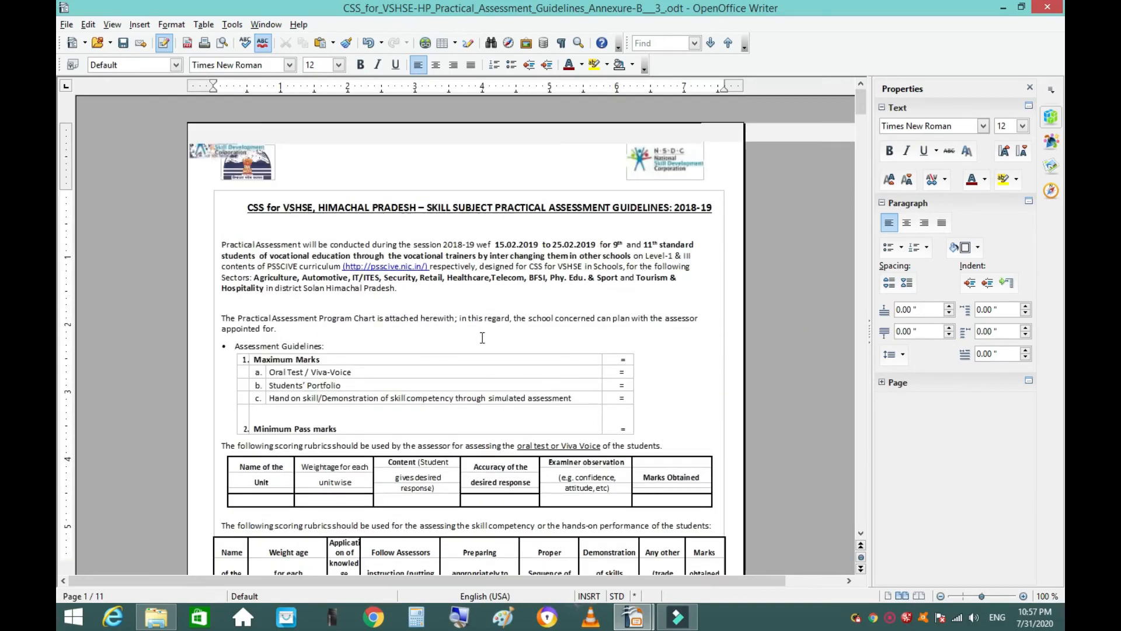